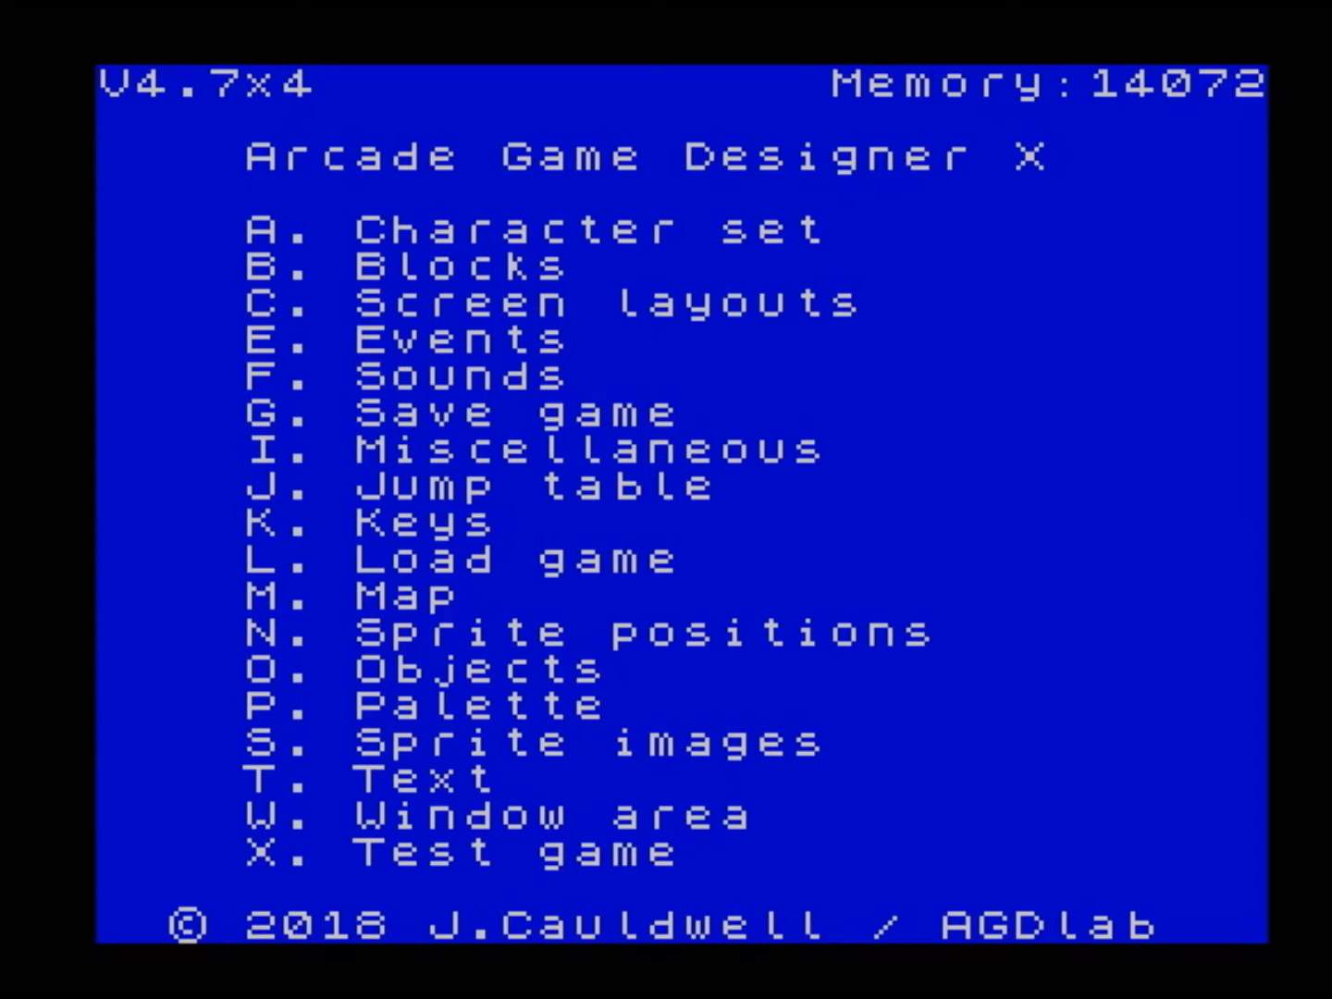
- Open the sprite images editor and move forward to sprite image 3
key("s")
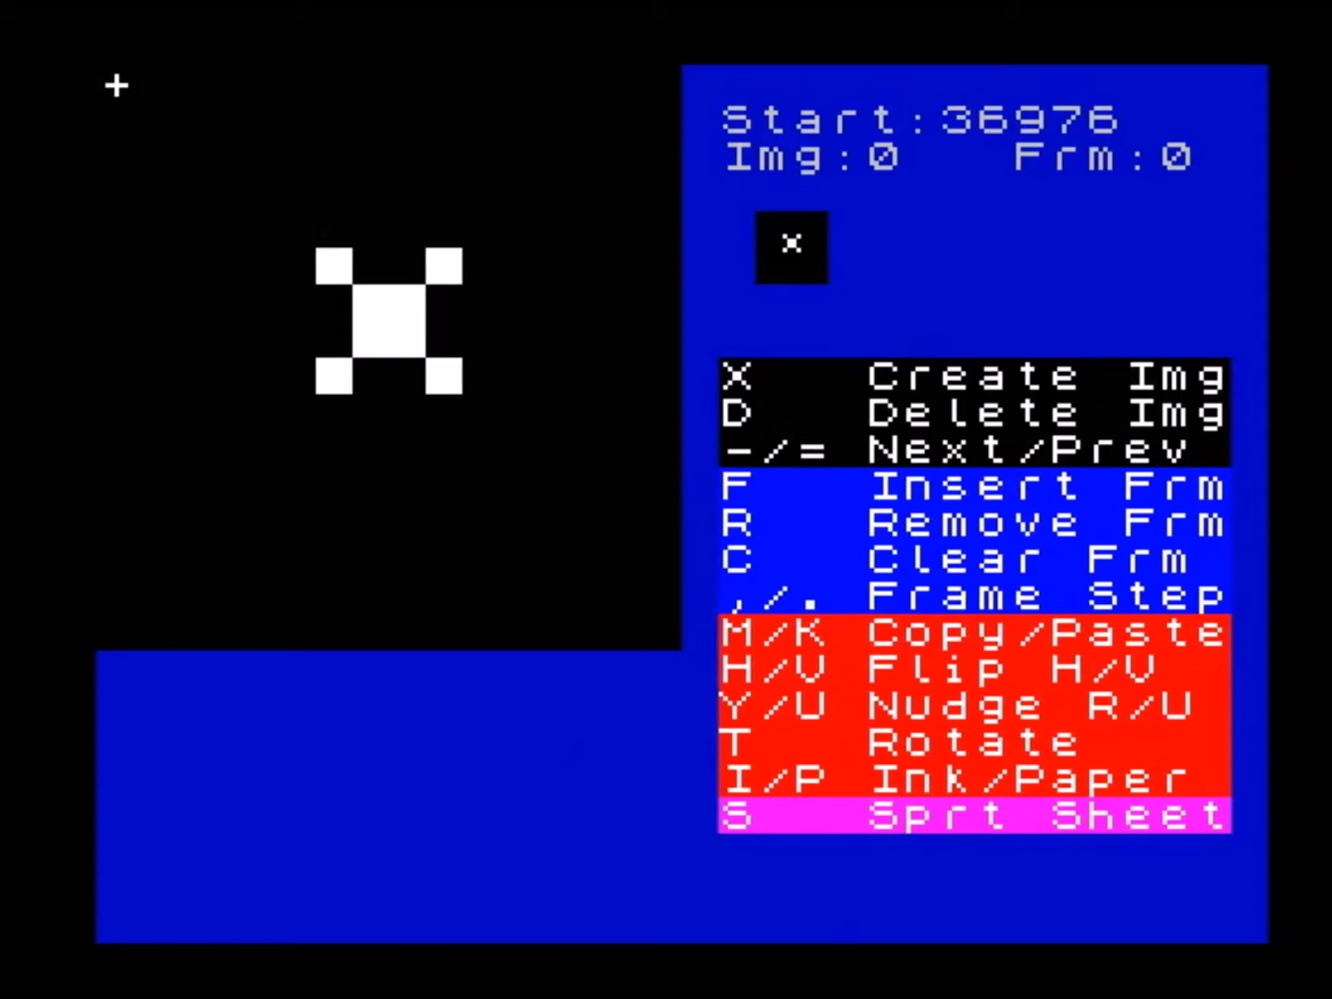
key("minus")
key("minus")
key("minus")
key("minus")
key("minus")
key("minus")
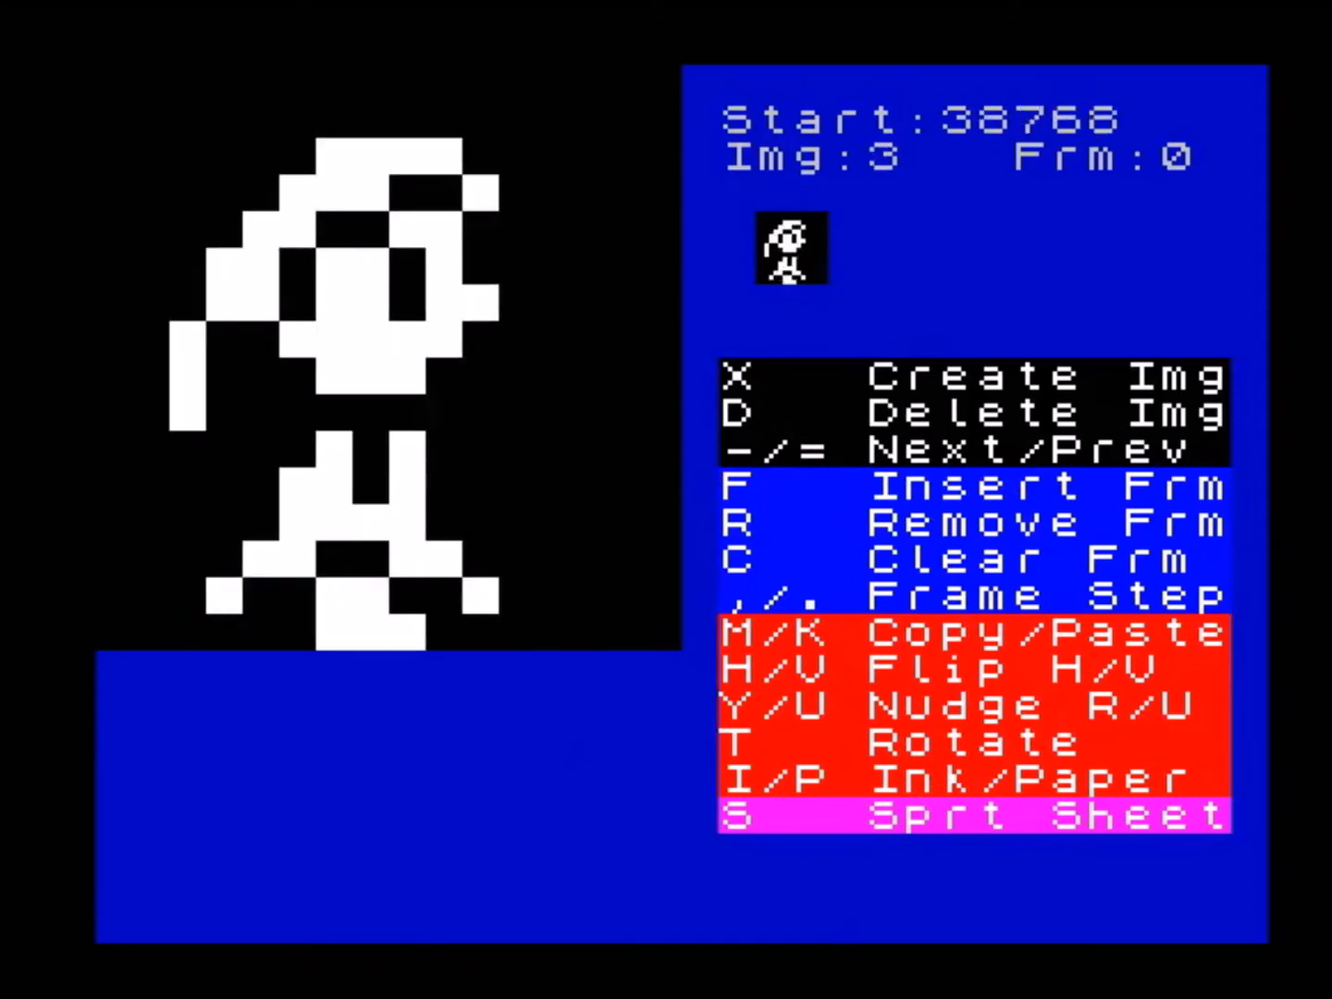
- Browse forward and back through the existing sprite images, finishing on image 0
key("minus")
key("minus")
key("minus")
key("equal")
key("equal")
key("equal")
key("equal")
key("equal")
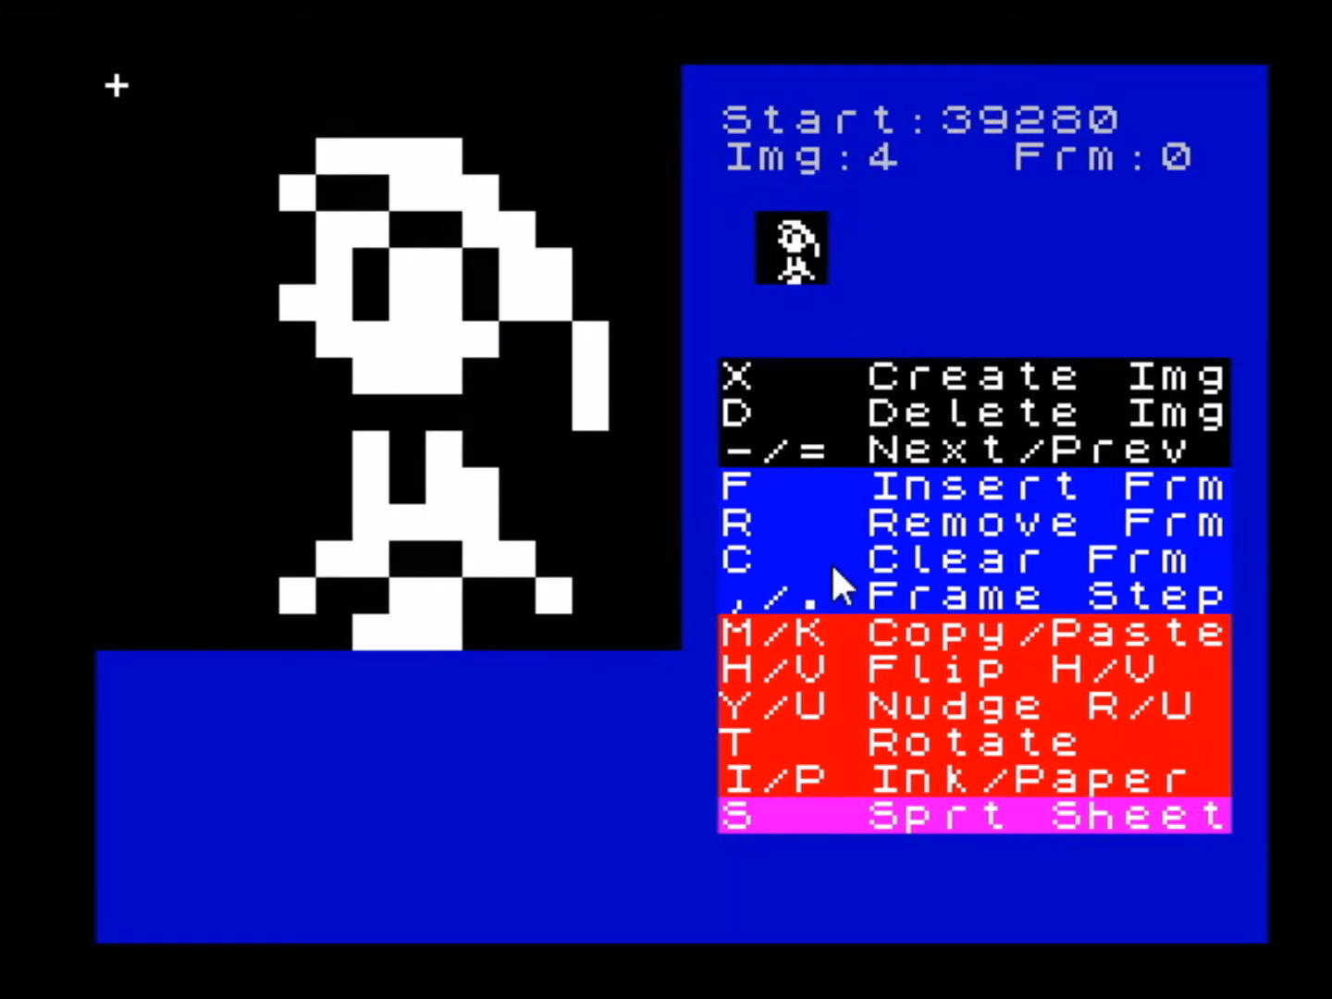
key("equal")
key("equal")
key("minus")
key("minus")
key("equal")
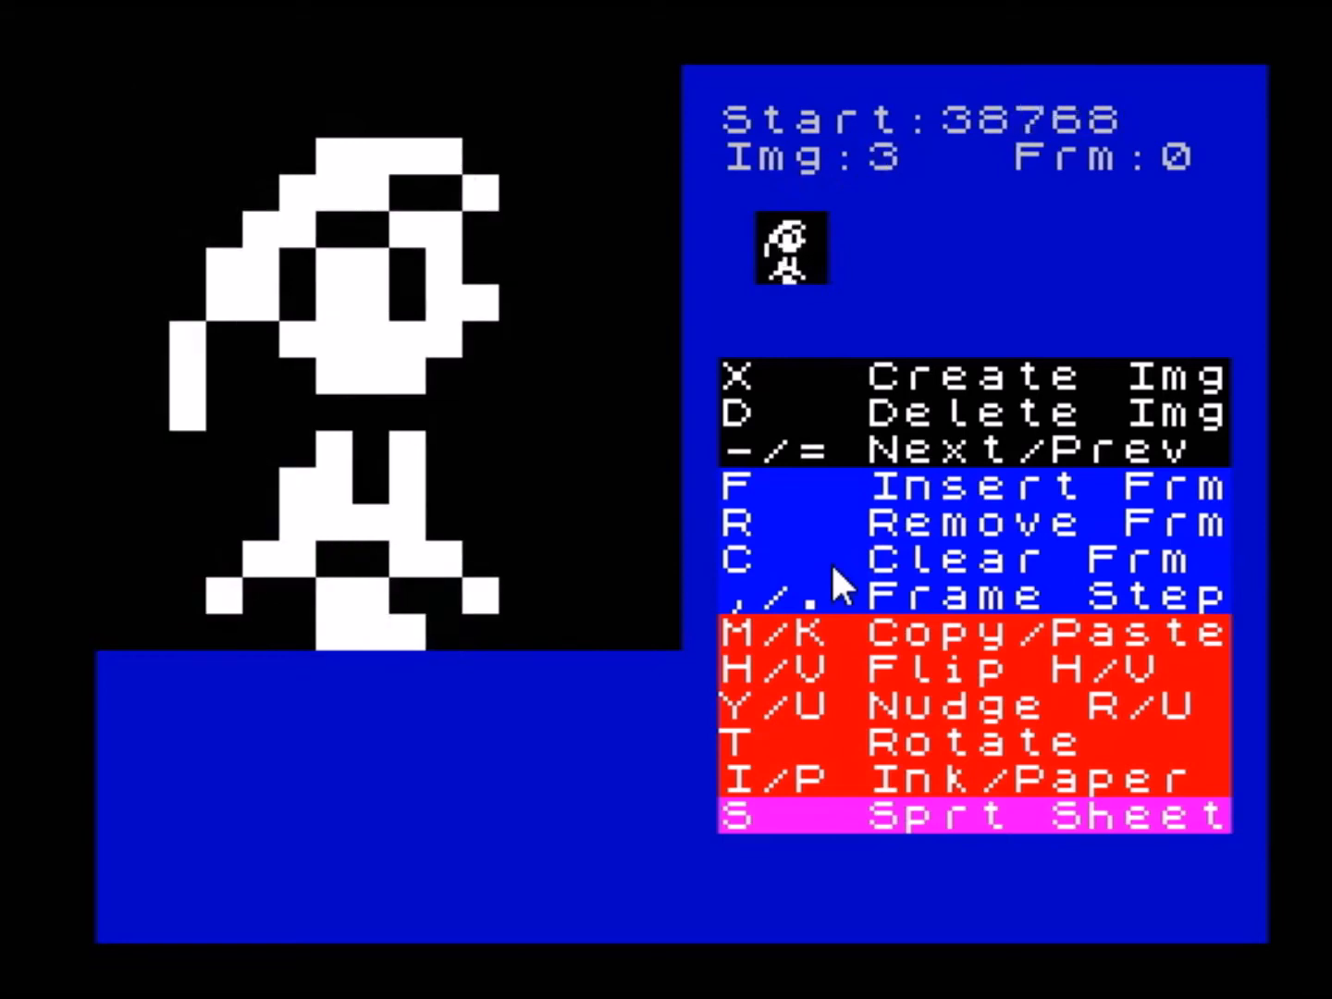
key("equal")
key("equal")
key("equal")
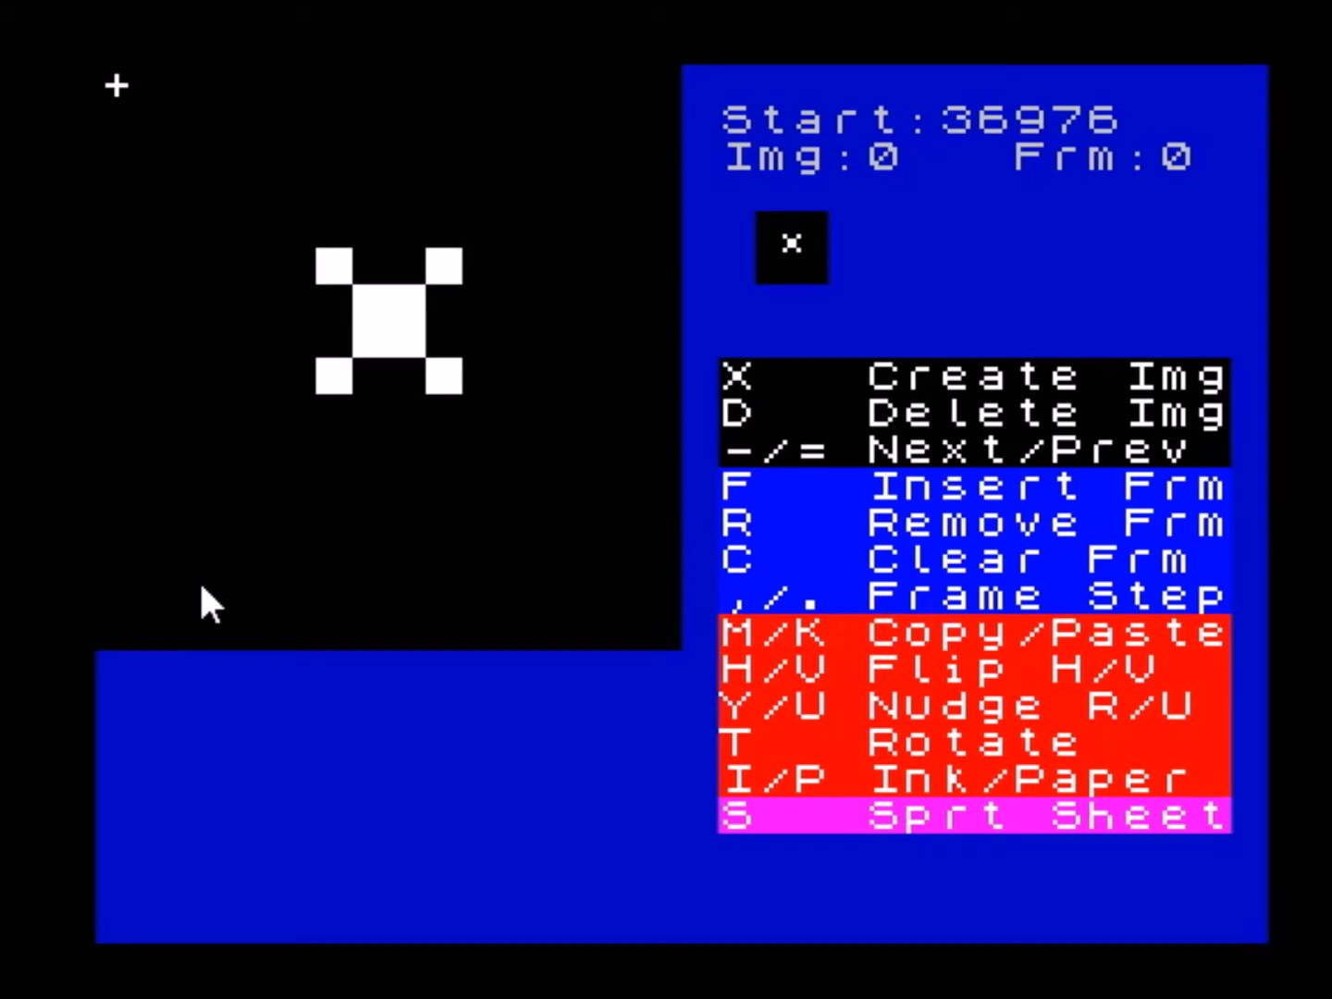
- Go forward repeatedly through the animation frames of sprite image 0
key("period")
key("period")
key("period")
key("period")
key("period")
key("period")
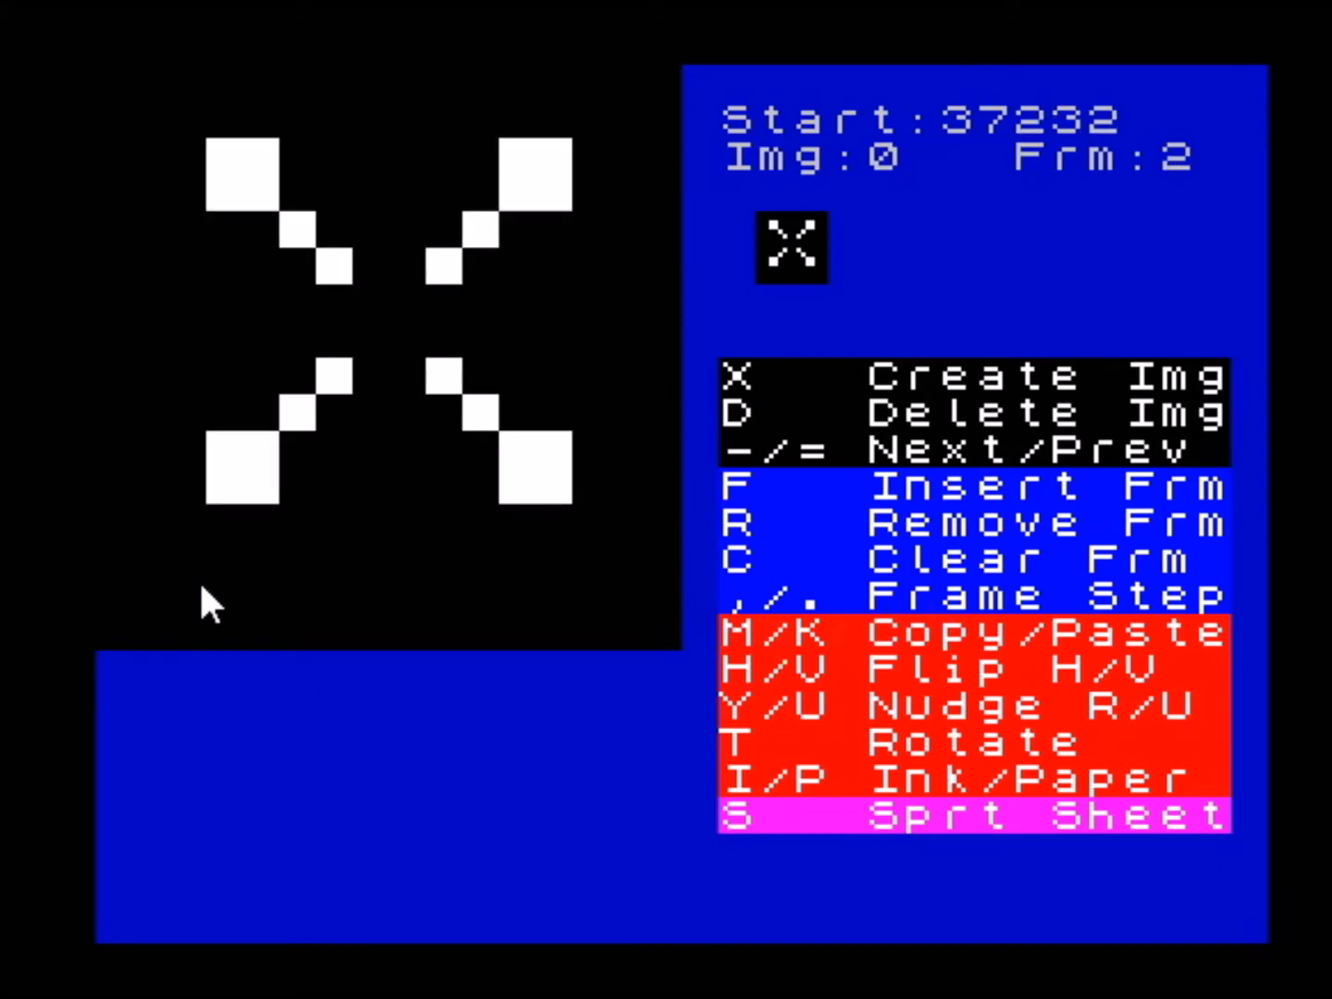
key("period")
key("period")
key("period")
key("period")
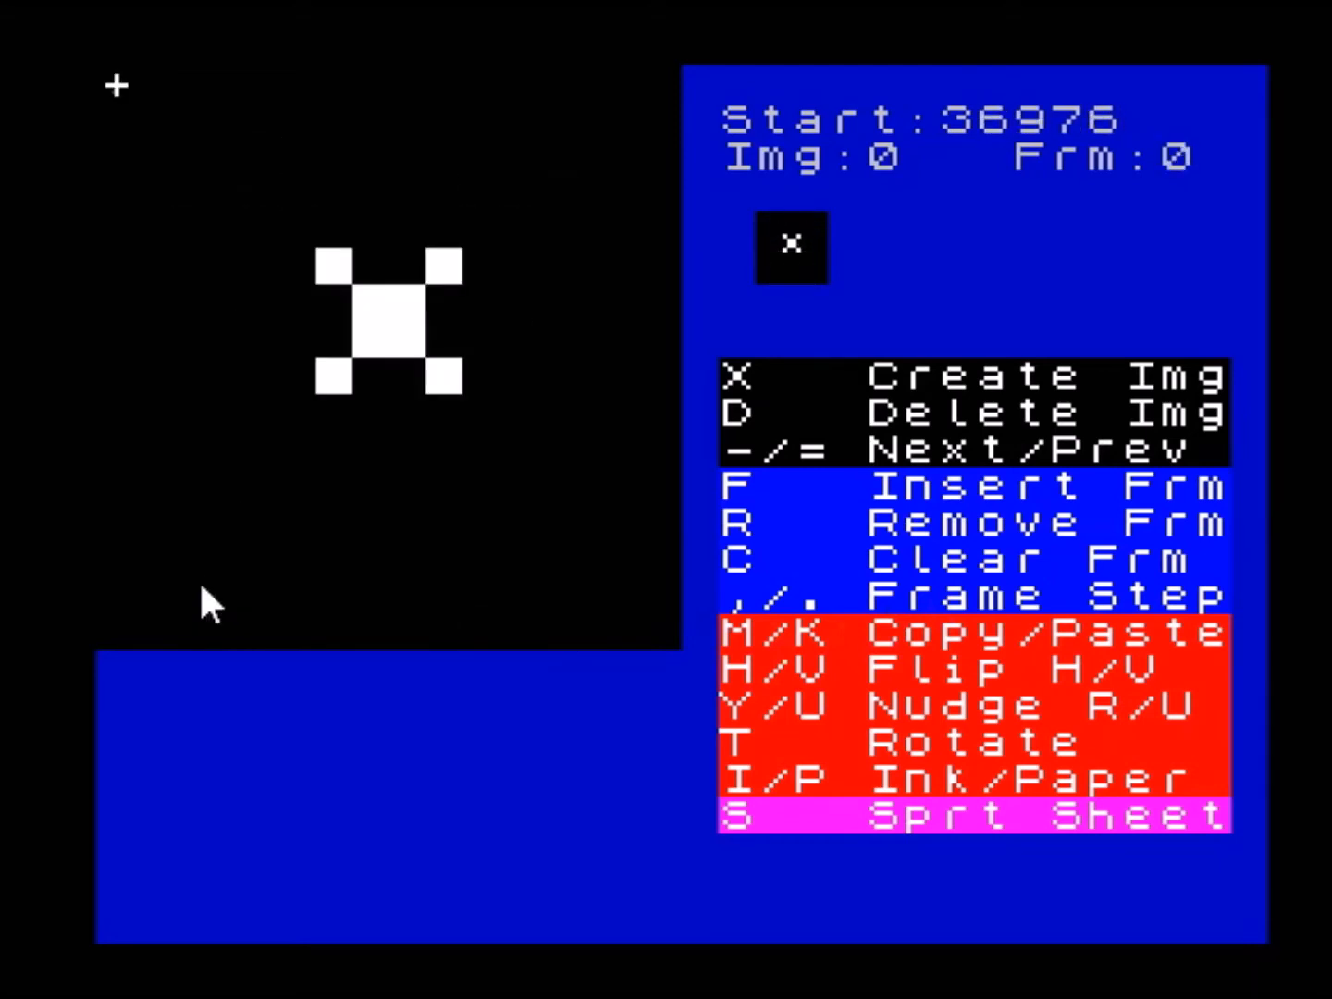
key("period")
key("period")
key("period")
key("period")
key("period")
key("period")
key("period")
key("period")
key("period")
key("period")
key("period")
key("period")
key("period")
key("period")
key("period")
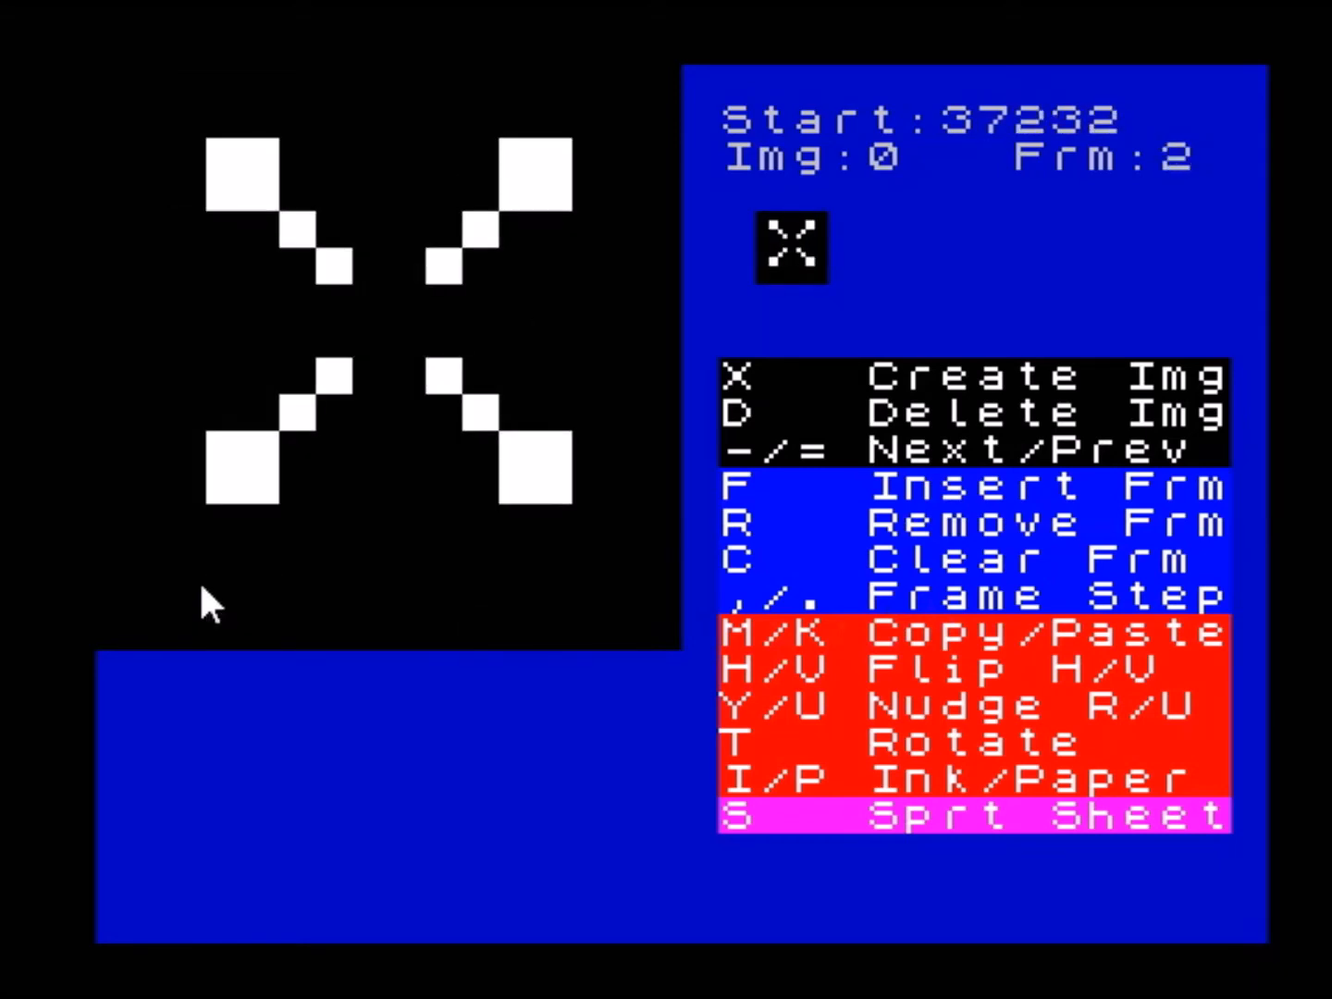
key("period")
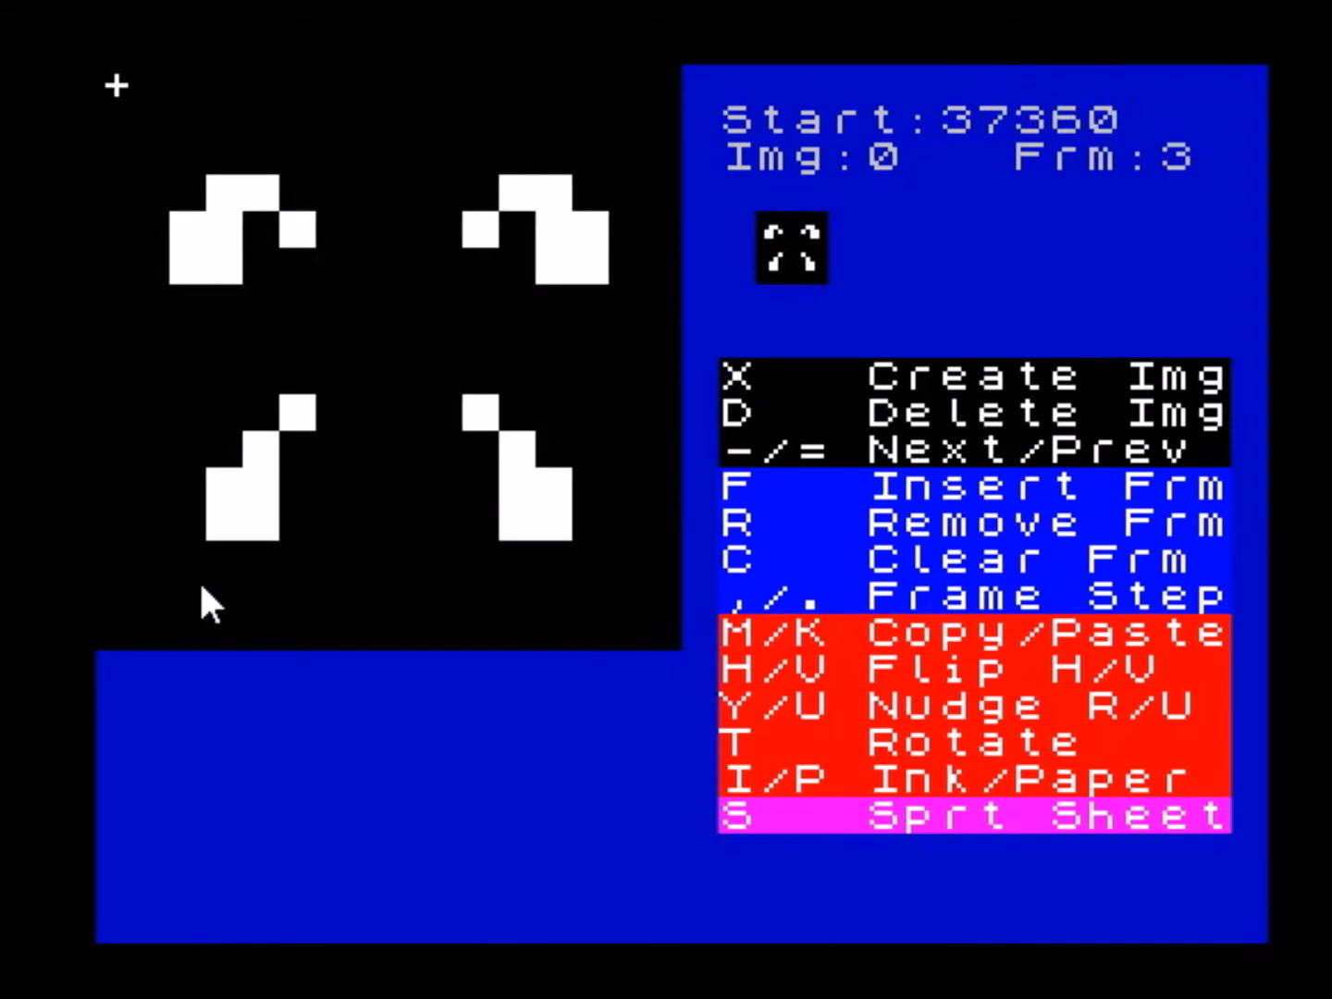
- Cycle backward and forward through sprite image 0's frames to examine its animation in both directions
key("comma")
key("comma")
key("comma")
key("comma")
key("comma")
key("comma")
key("comma")
key("comma")
key("comma")
key("comma")
key("comma")
key("comma")
key("comma")
key("comma")
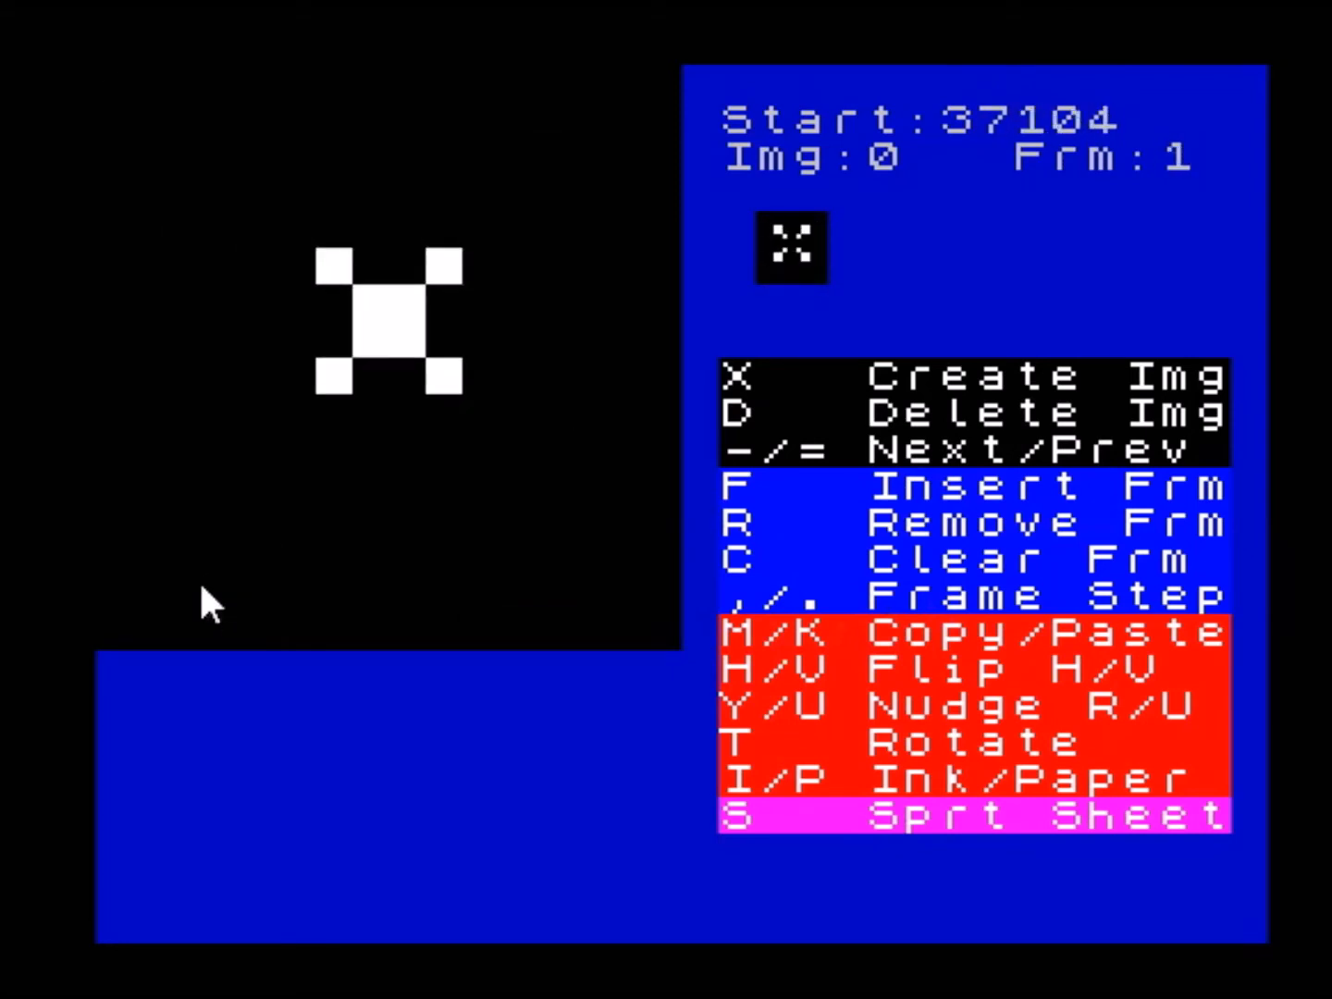
key("comma")
key("comma")
key("comma")
key("comma")
key("comma")
key("comma")
key("comma")
key("comma")
key("comma")
key("comma")
key("comma")
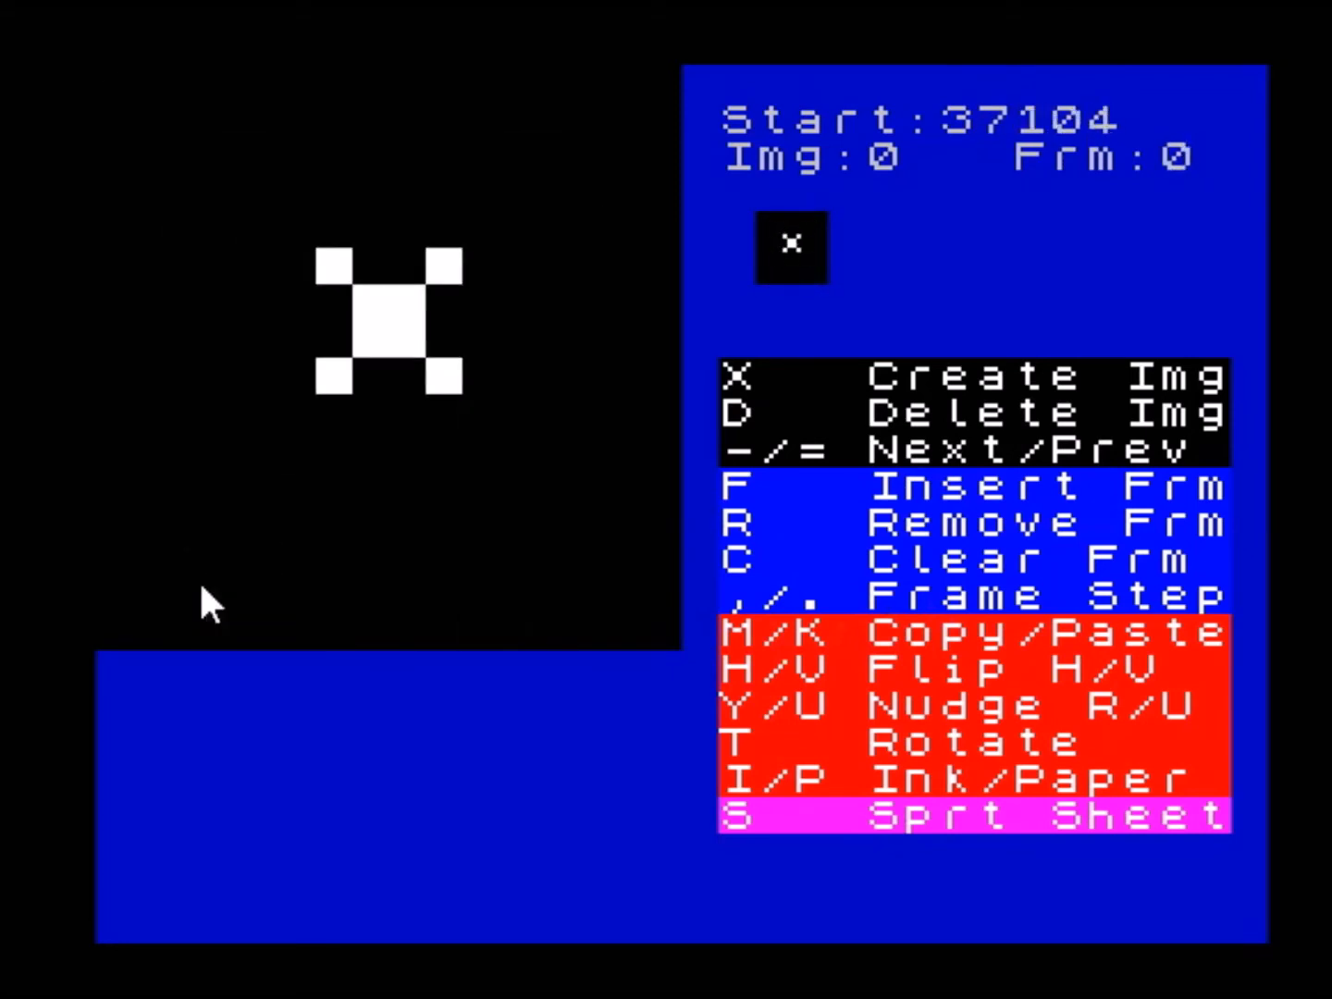
key("comma")
key("comma")
key("period")
key("period")
key("period")
key("period")
key("period")
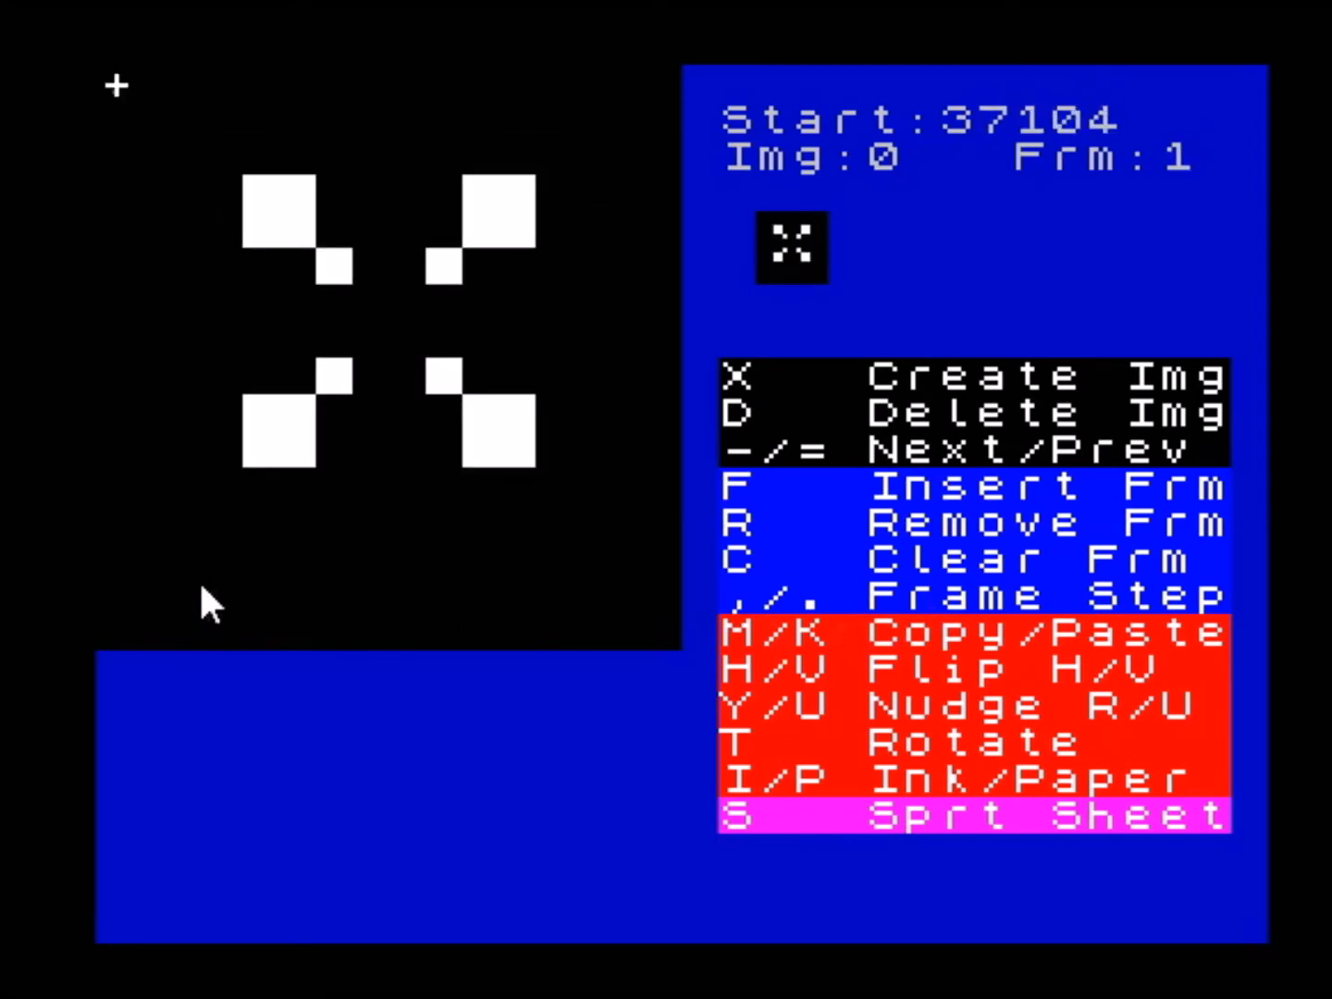
key("comma")
key("comma")
key("comma")
key("comma")
key("comma")
key("comma")
key("comma")
key("comma")
key("comma")
key("comma")
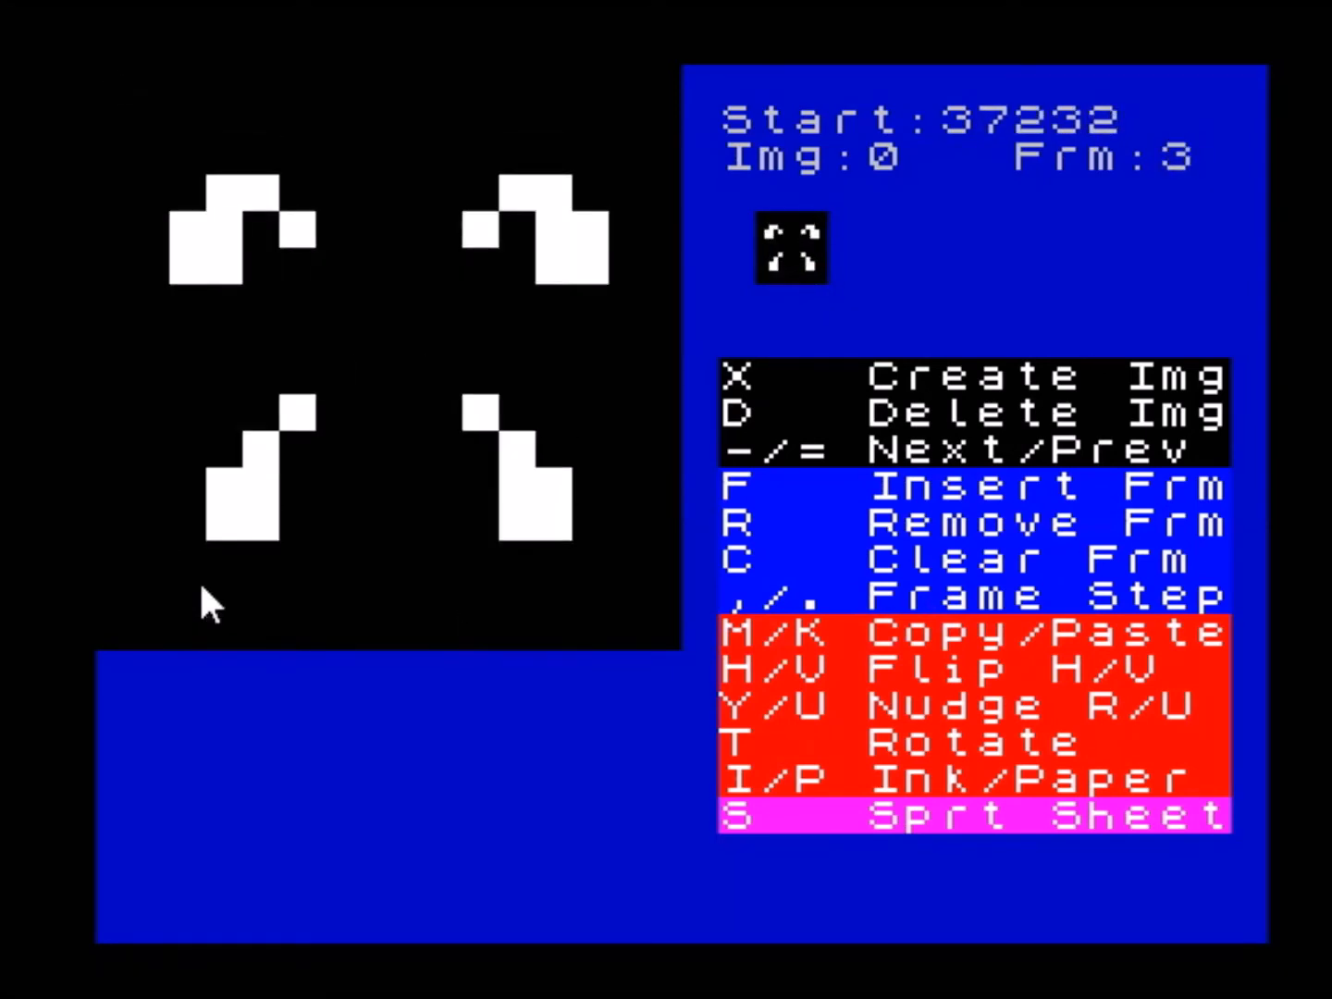
key("period")
key("period")
key("period")
key("period")
key("period")
key("period")
key("period")
key("period")
key("period")
key("period")
key("period")
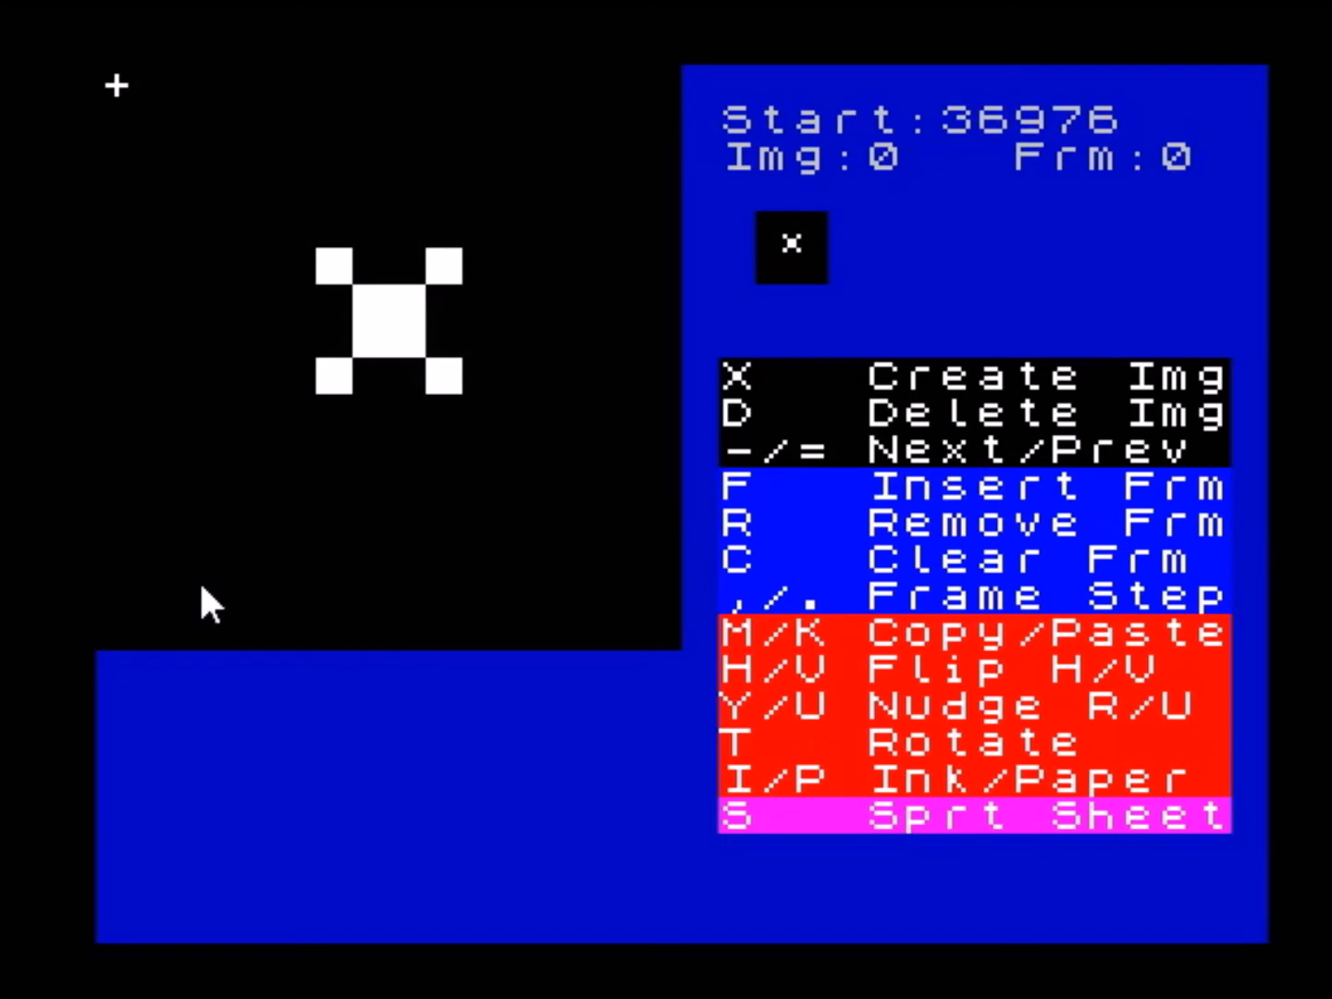
- Examine the player sprite images following image 0 and the frames of image 2, finishing back on image 0
key("period")
key("period")
key("comma")
key("comma")
key("minus")
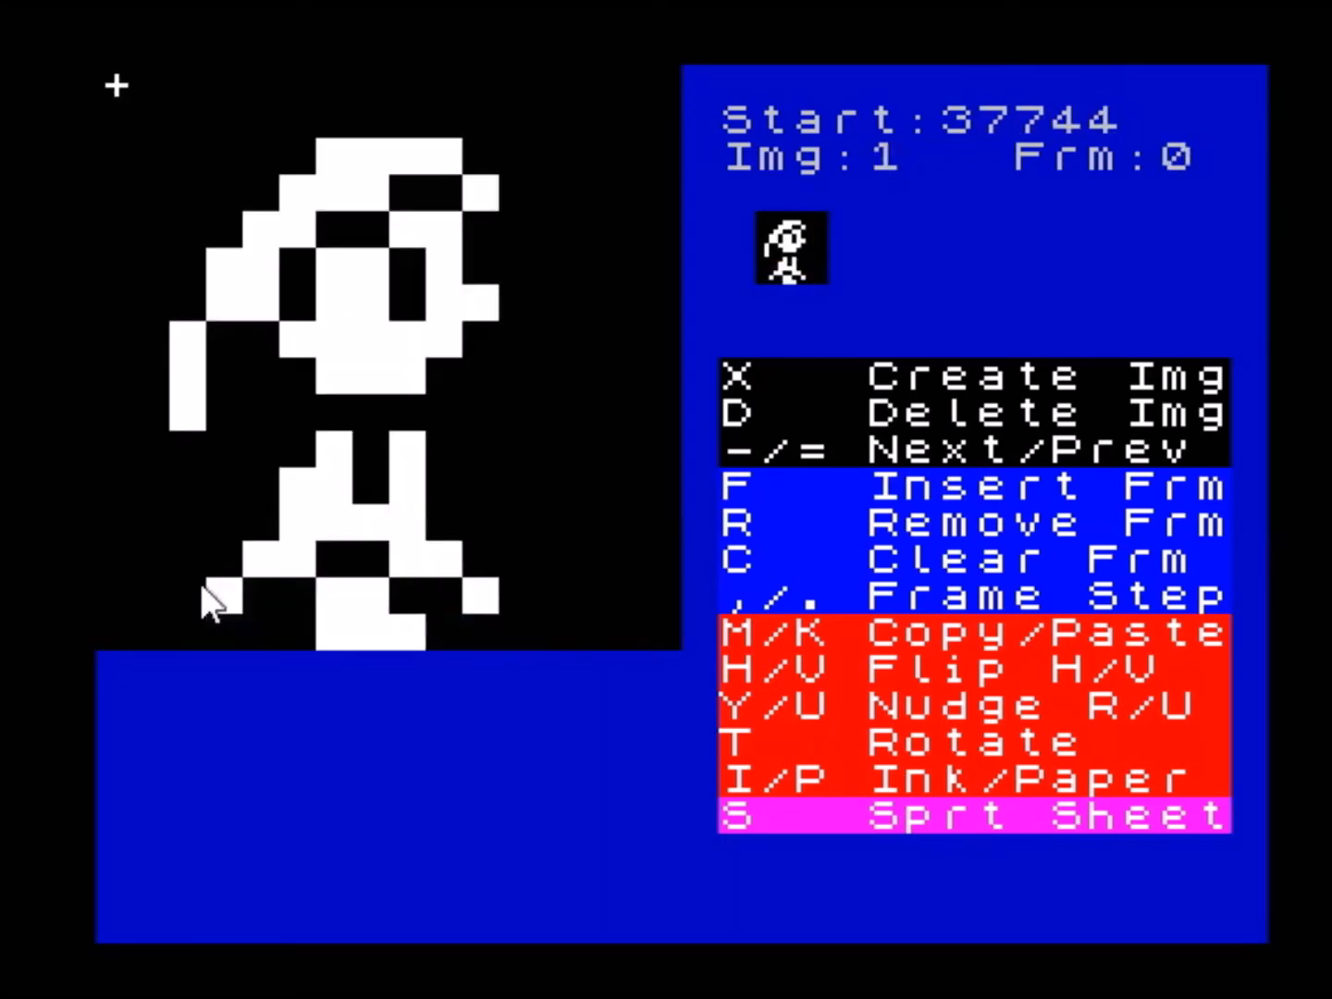
key("minus")
key("period")
key("period")
key("period")
key("comma")
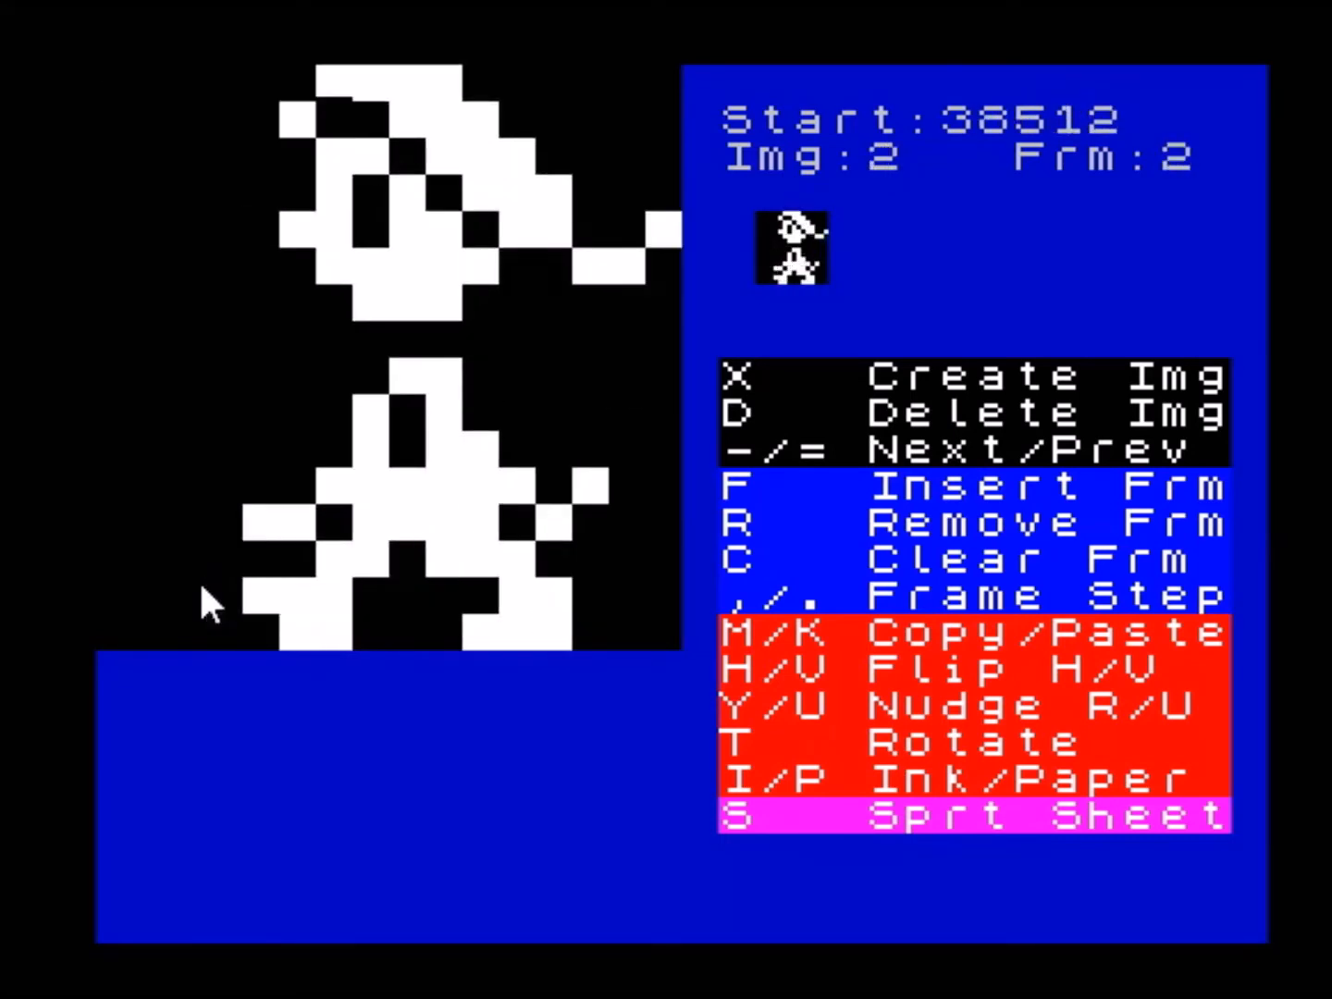
key("minus")
key("minus")
key("equal")
key("equal")
key("equal")
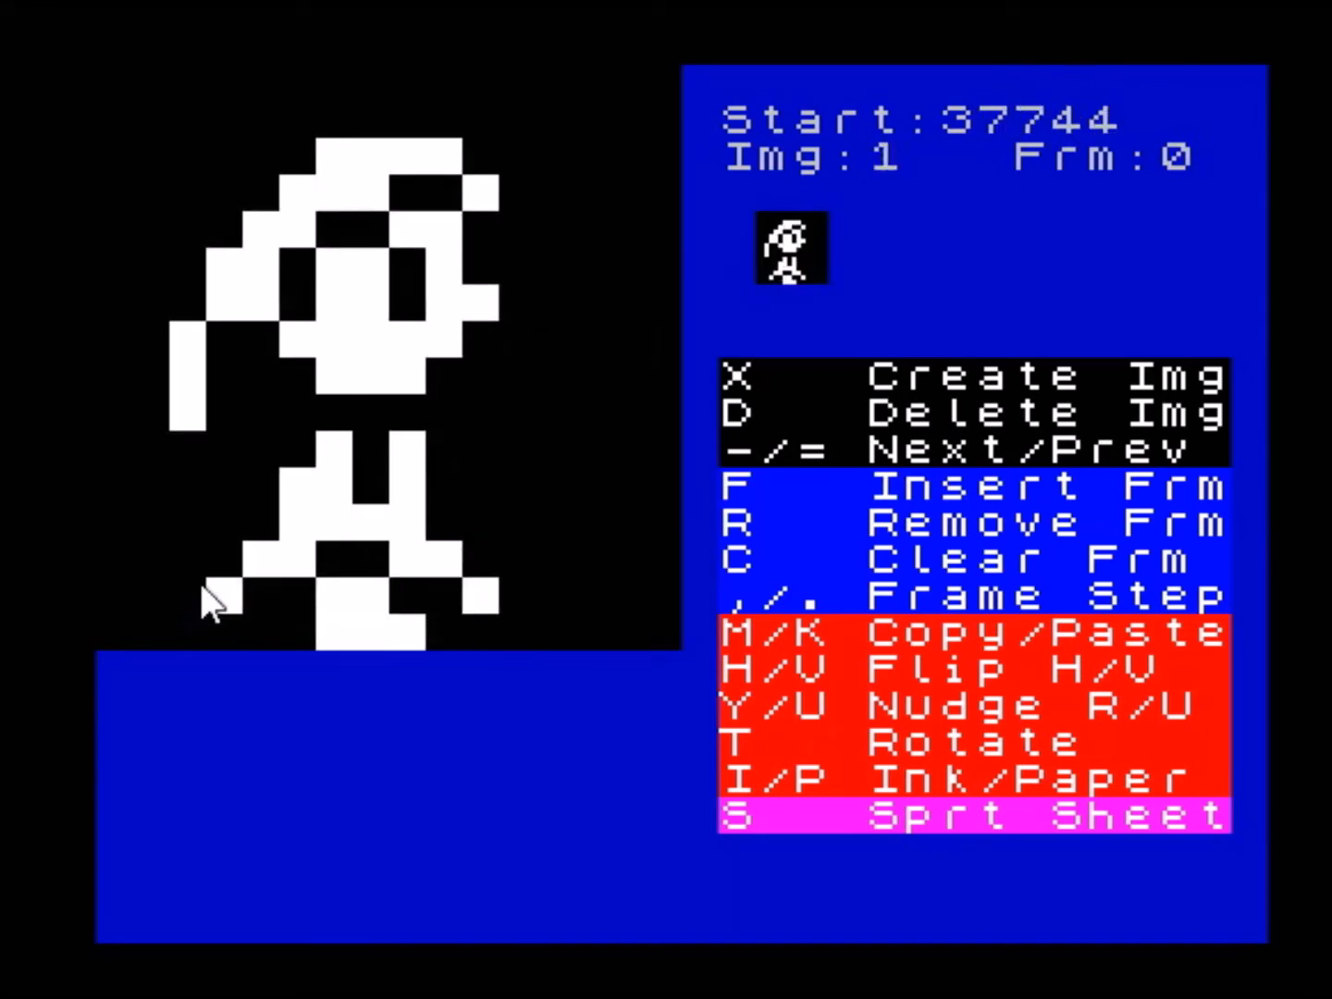
key("equal")
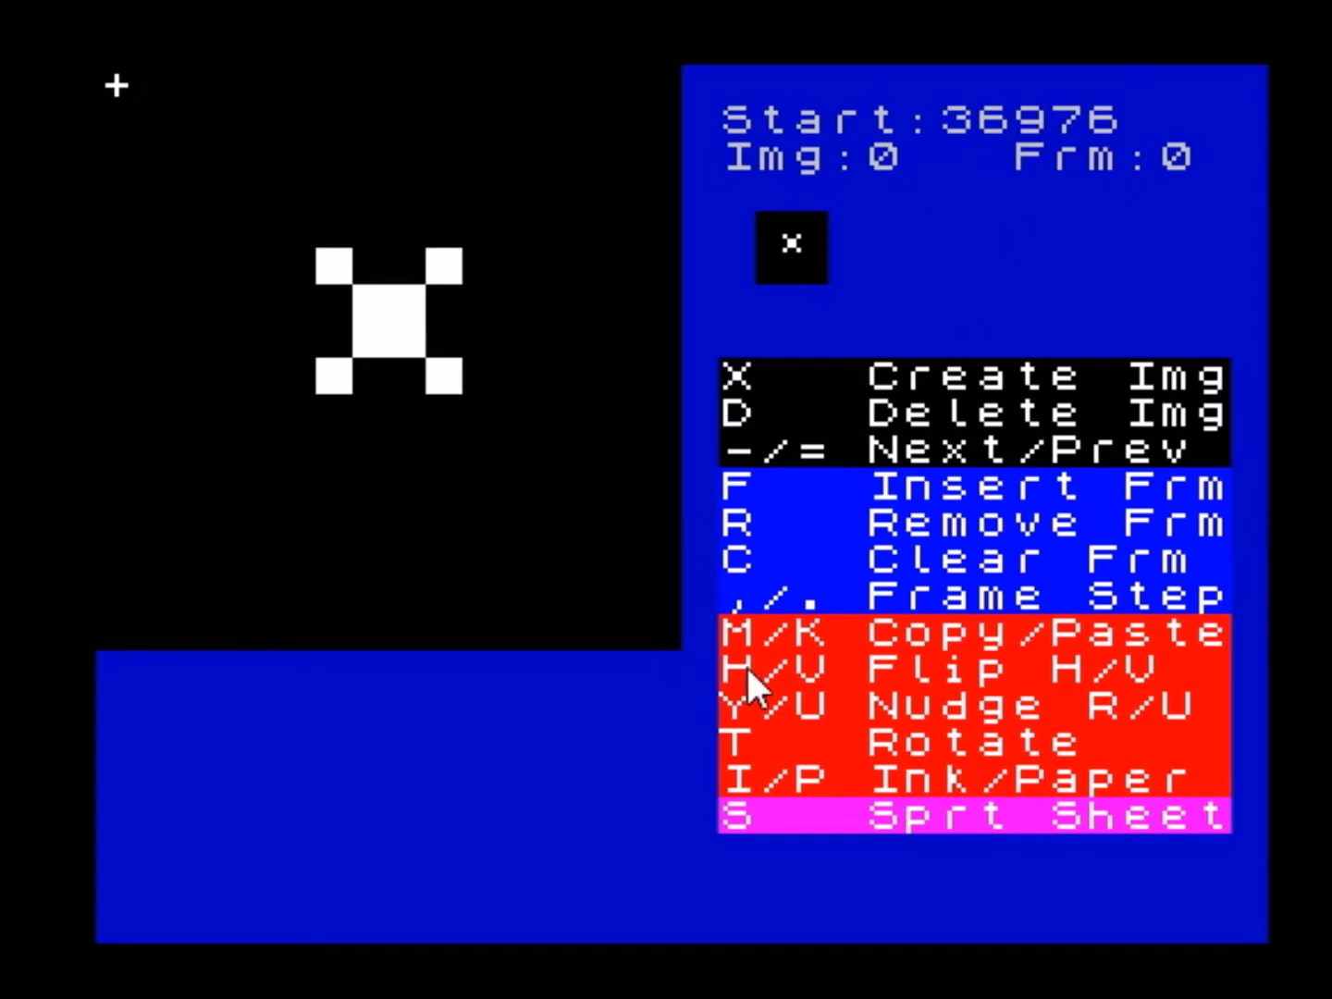
- Nudge frame 0 of sprite image 1 rightward with wraparound until it sits one pixel right of its starting position
key("minus")
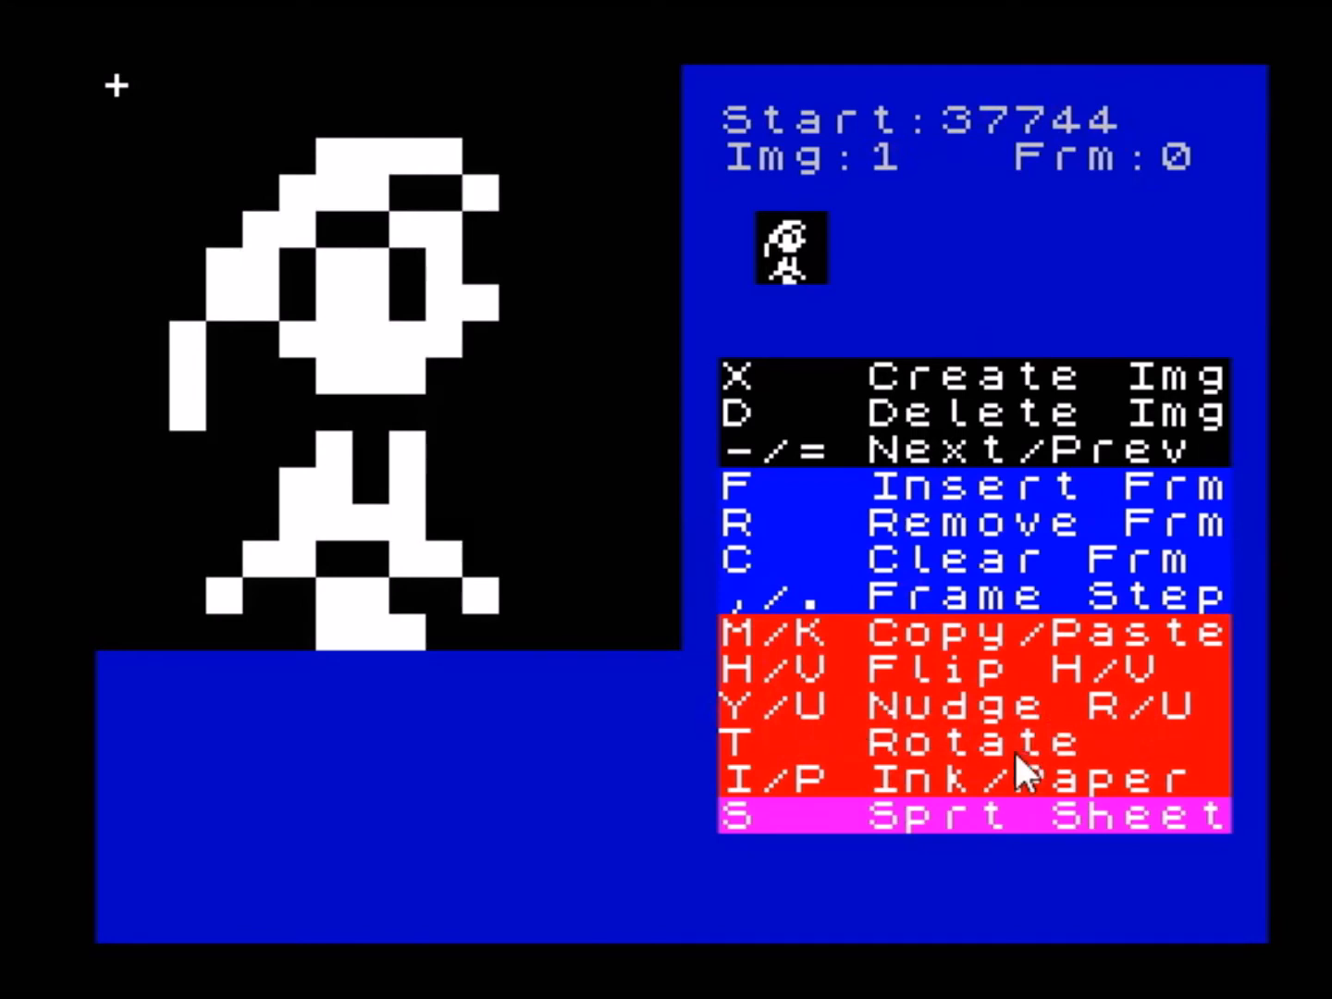
key("y")
key("y")
key("y")
key("y")
key("y")
key("y")
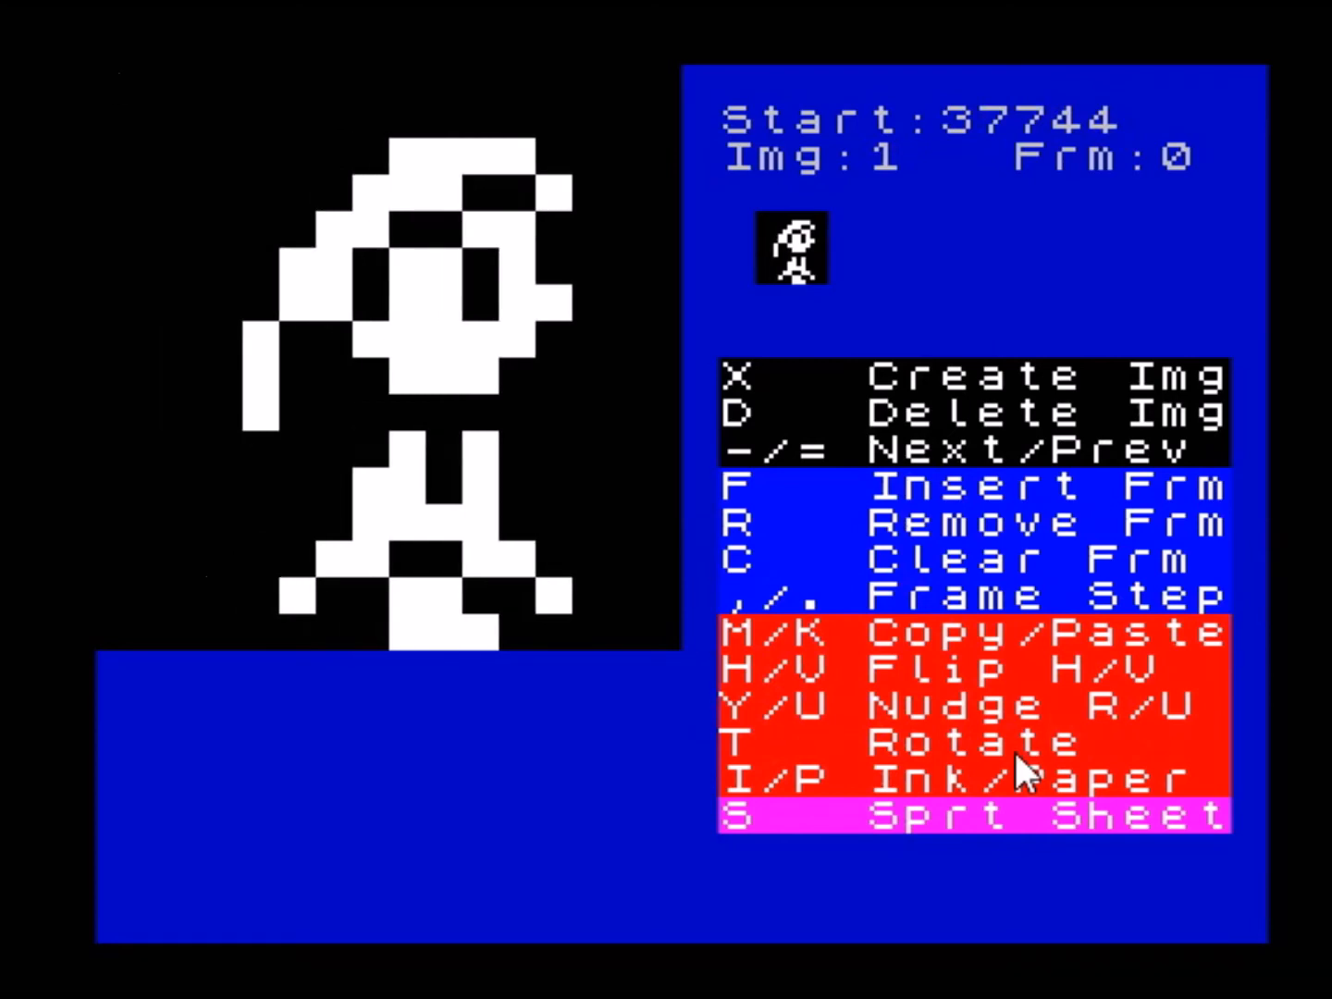
key("y")
key("y")
key("y")
key("y")
key("y")
key("y")
key("y")
key("y")
key("y")
key("y")
key("y")
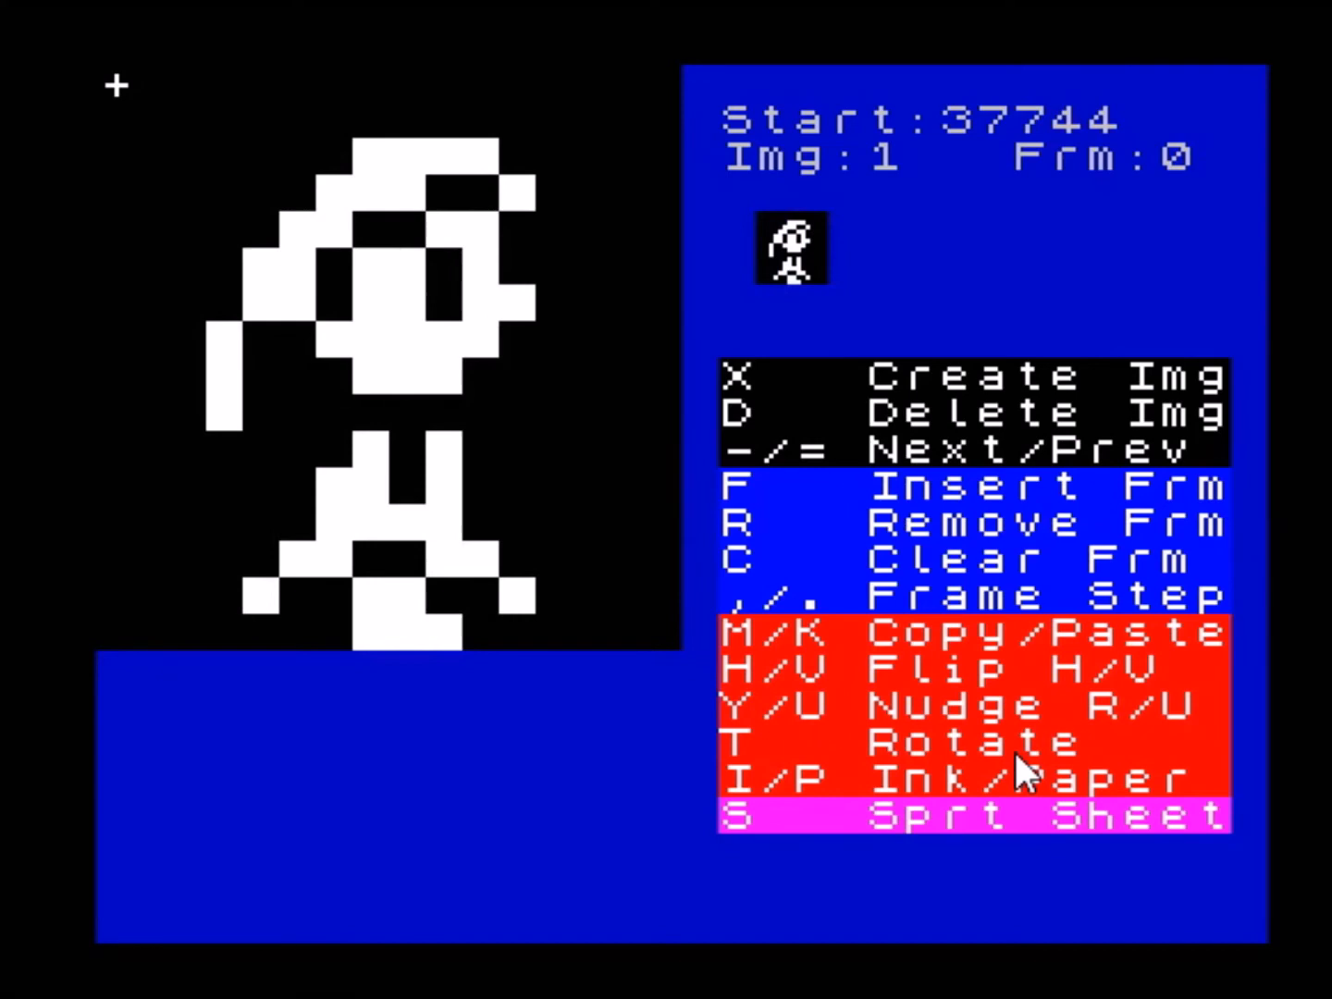
- Nudge frame 0 of sprite image 1 upward with wraparound until it sits one pixel above its starting position
key("u")
key("u")
key("u")
key("u")
key("u")
key("u")
key("u")
key("u")
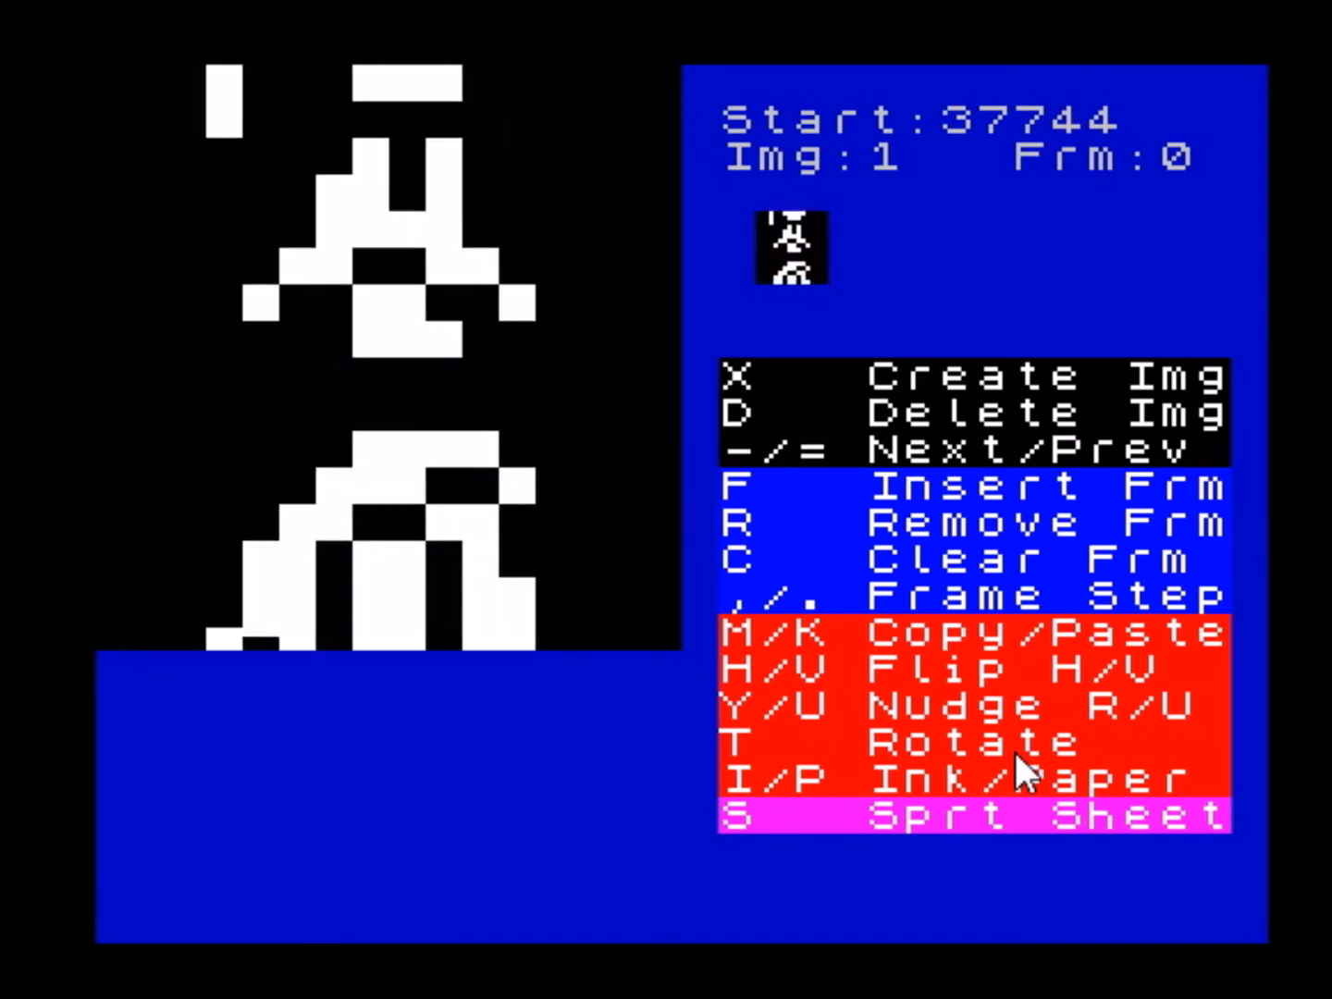
key("u")
key("u")
key("u")
key("u")
key("u")
key("u")
key("u")
key("u")
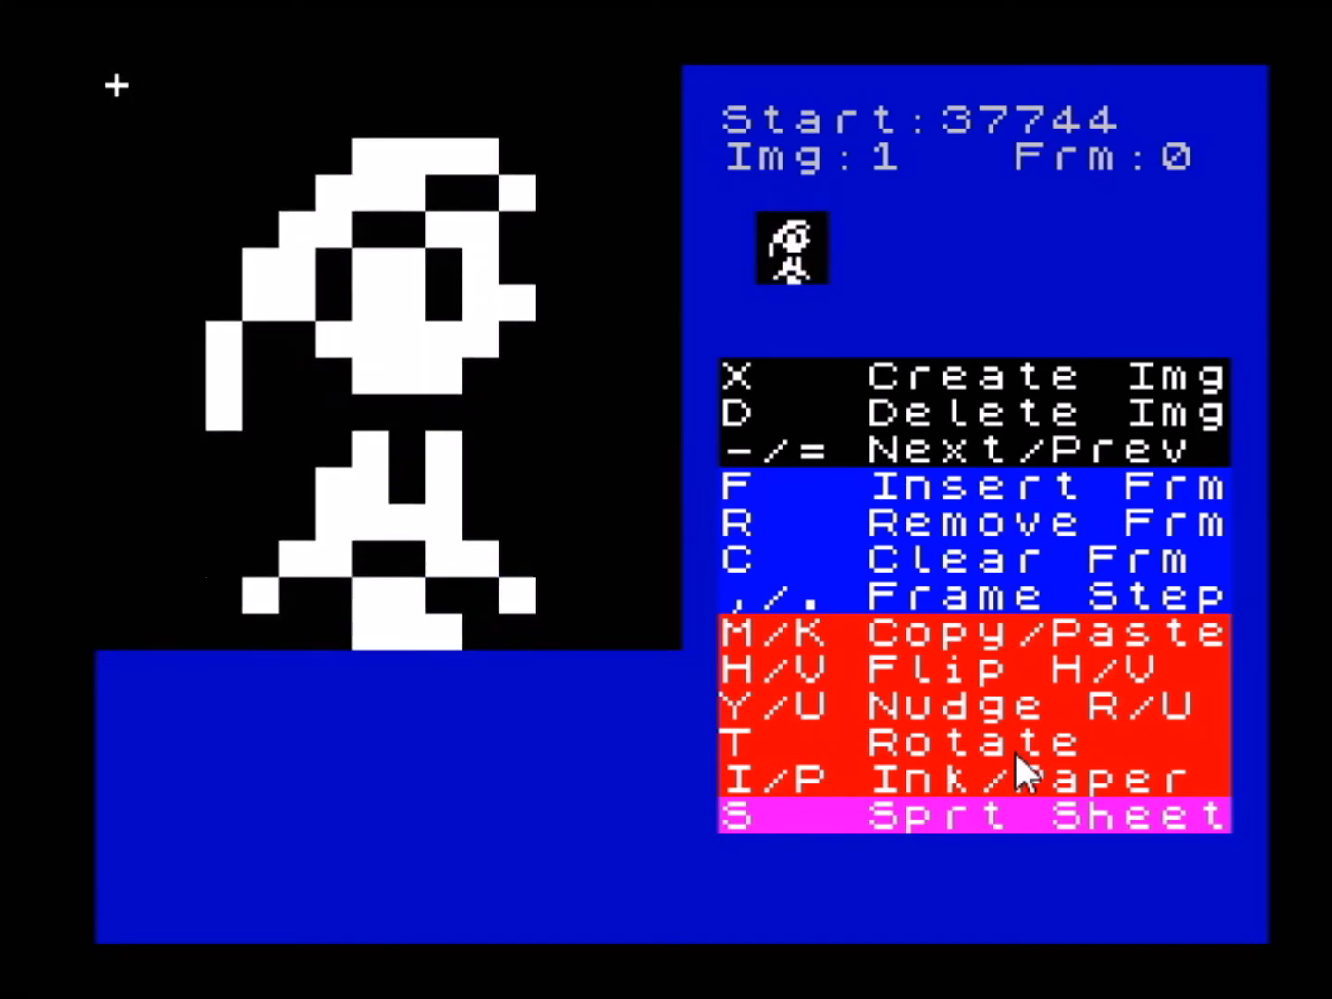
key("u")
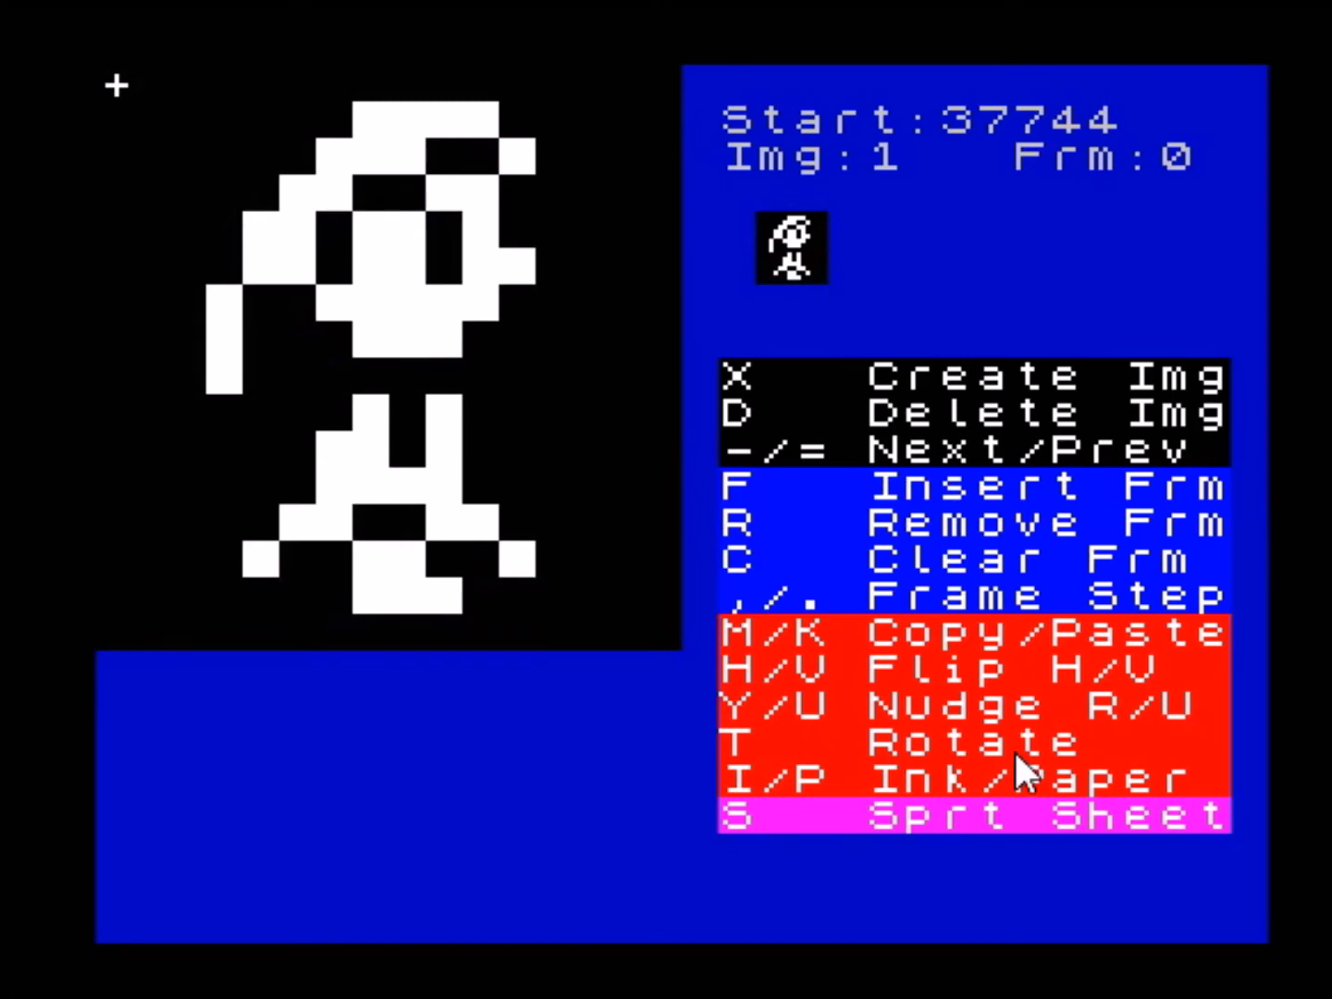
- Rotate frame 0 of sprite image 1 through a full turn back to upright
key("t")
key("t")
key("t")
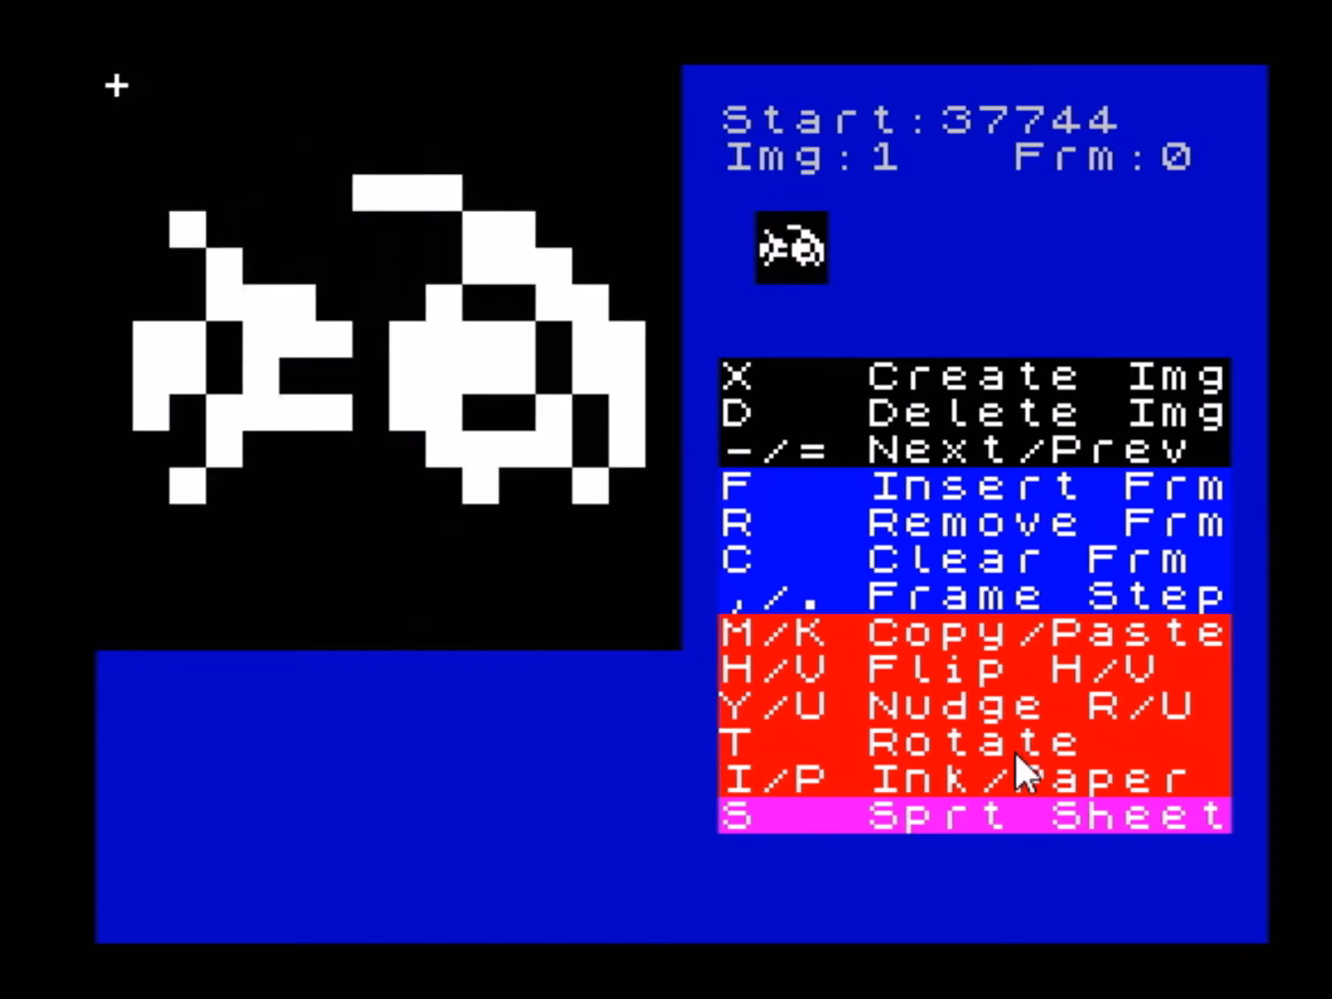
key("t")
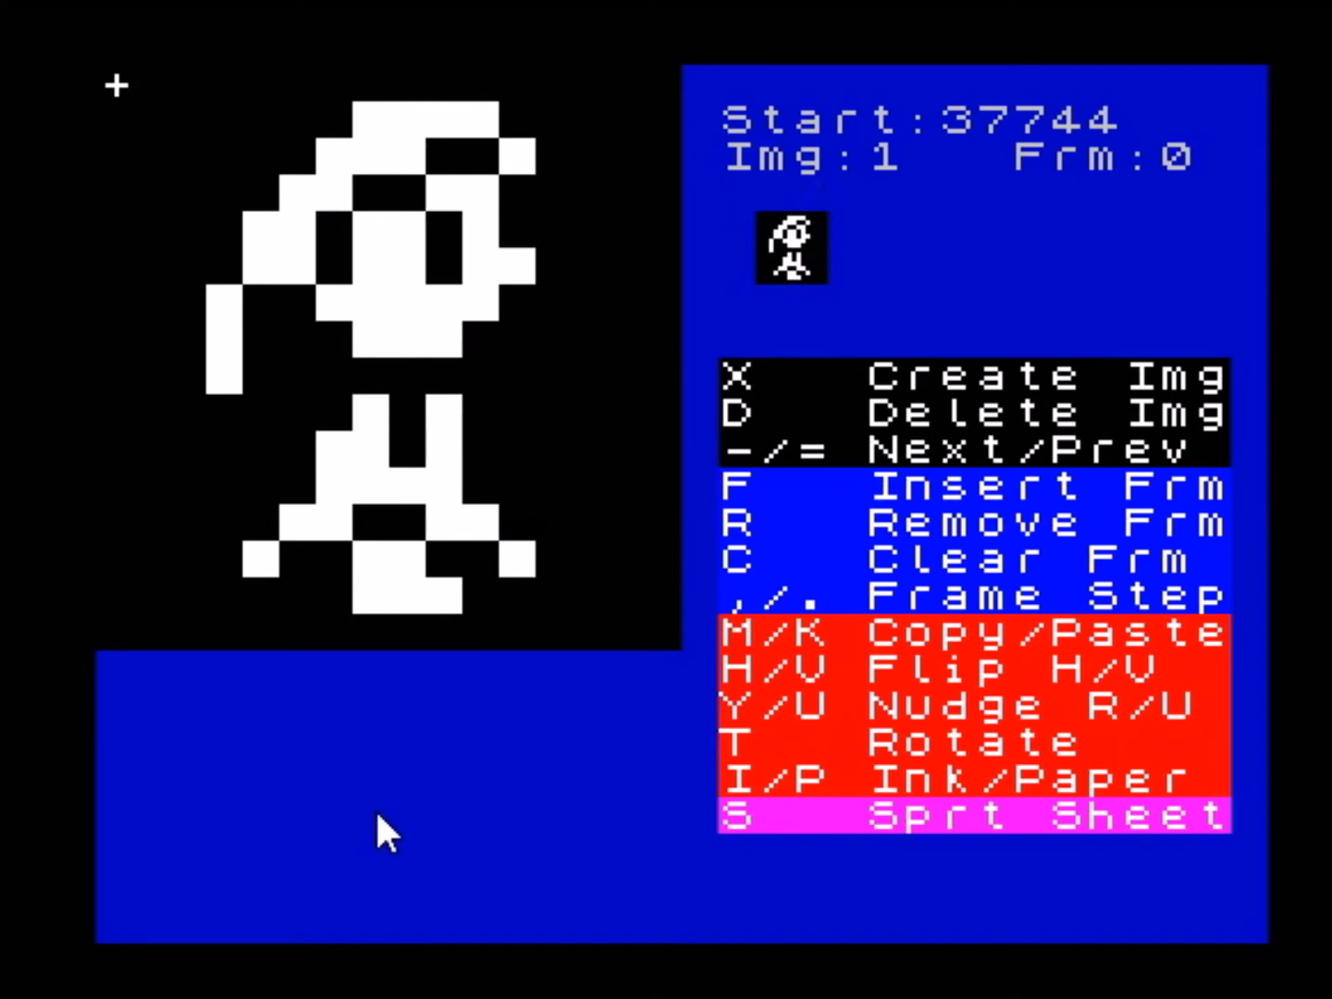
- Set the sprite editor's paper colour to cyan and its ink colour to black
key("p")
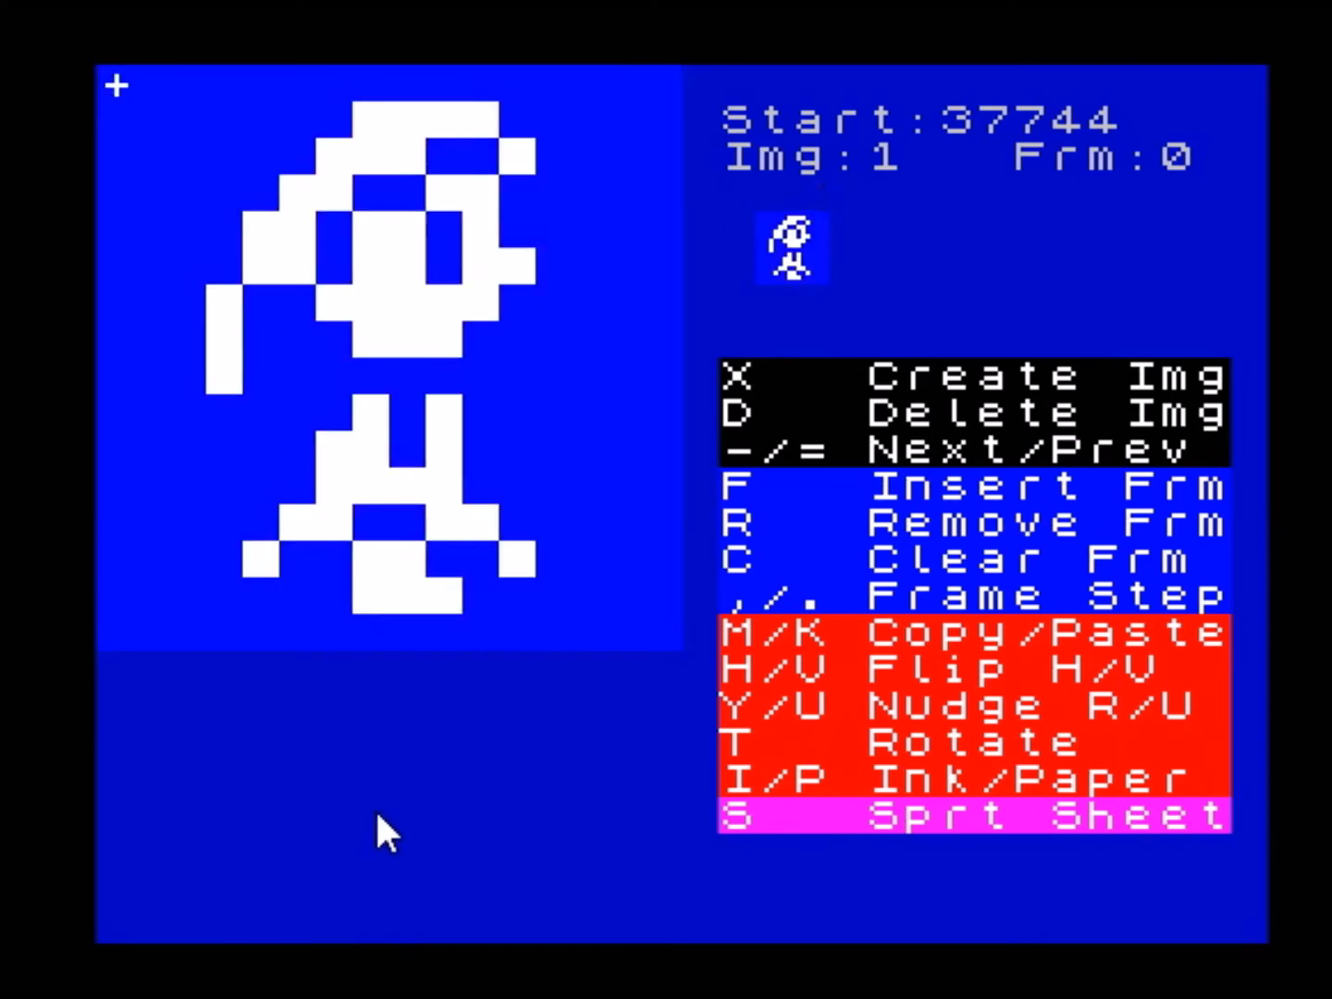
key("p")
key("p")
key("p")
key("p")
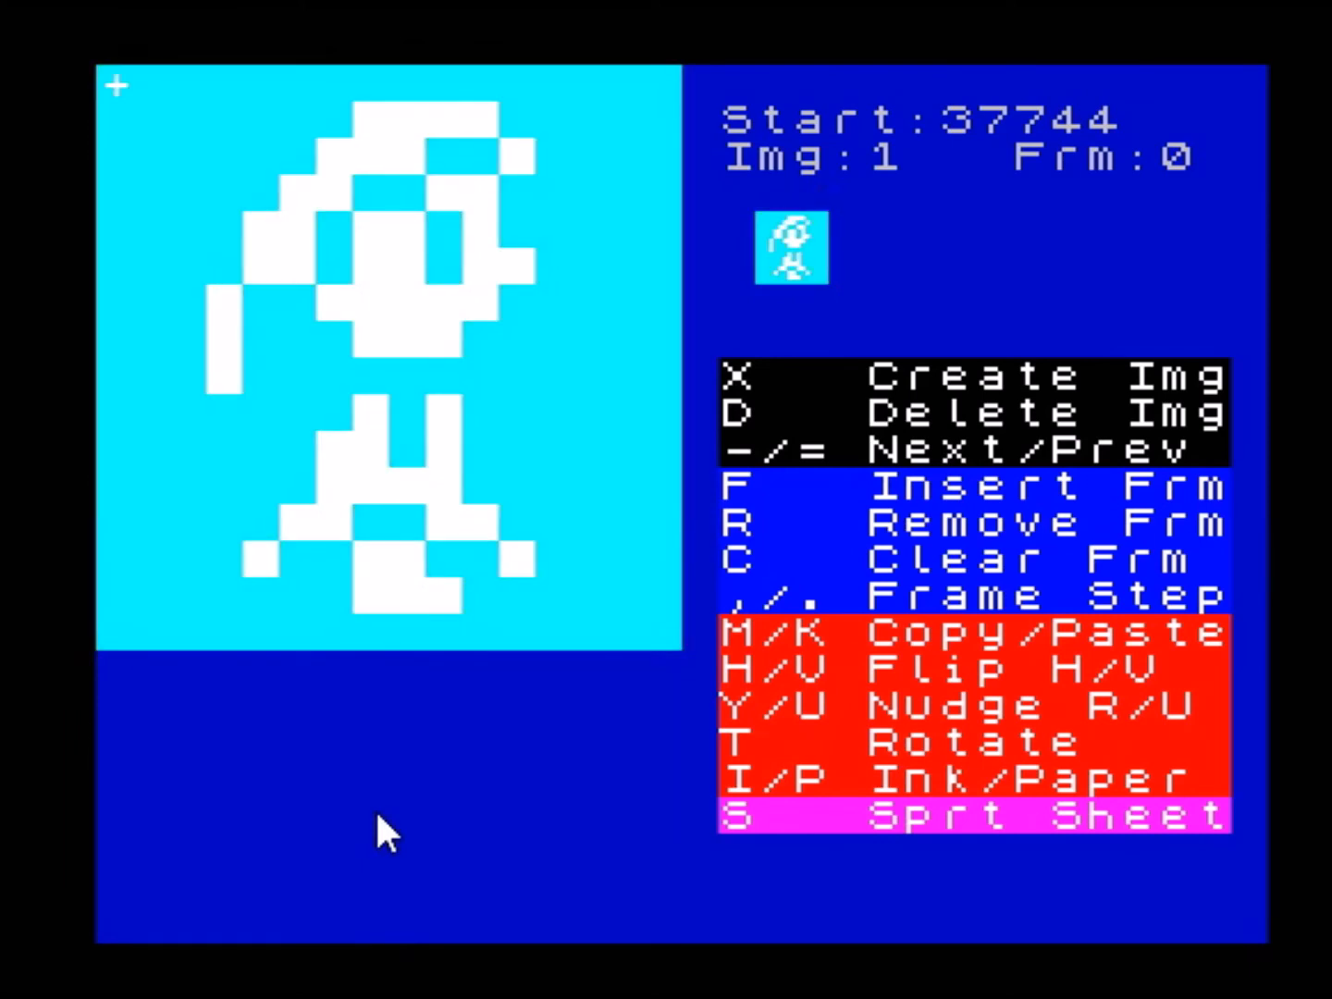
key("i")
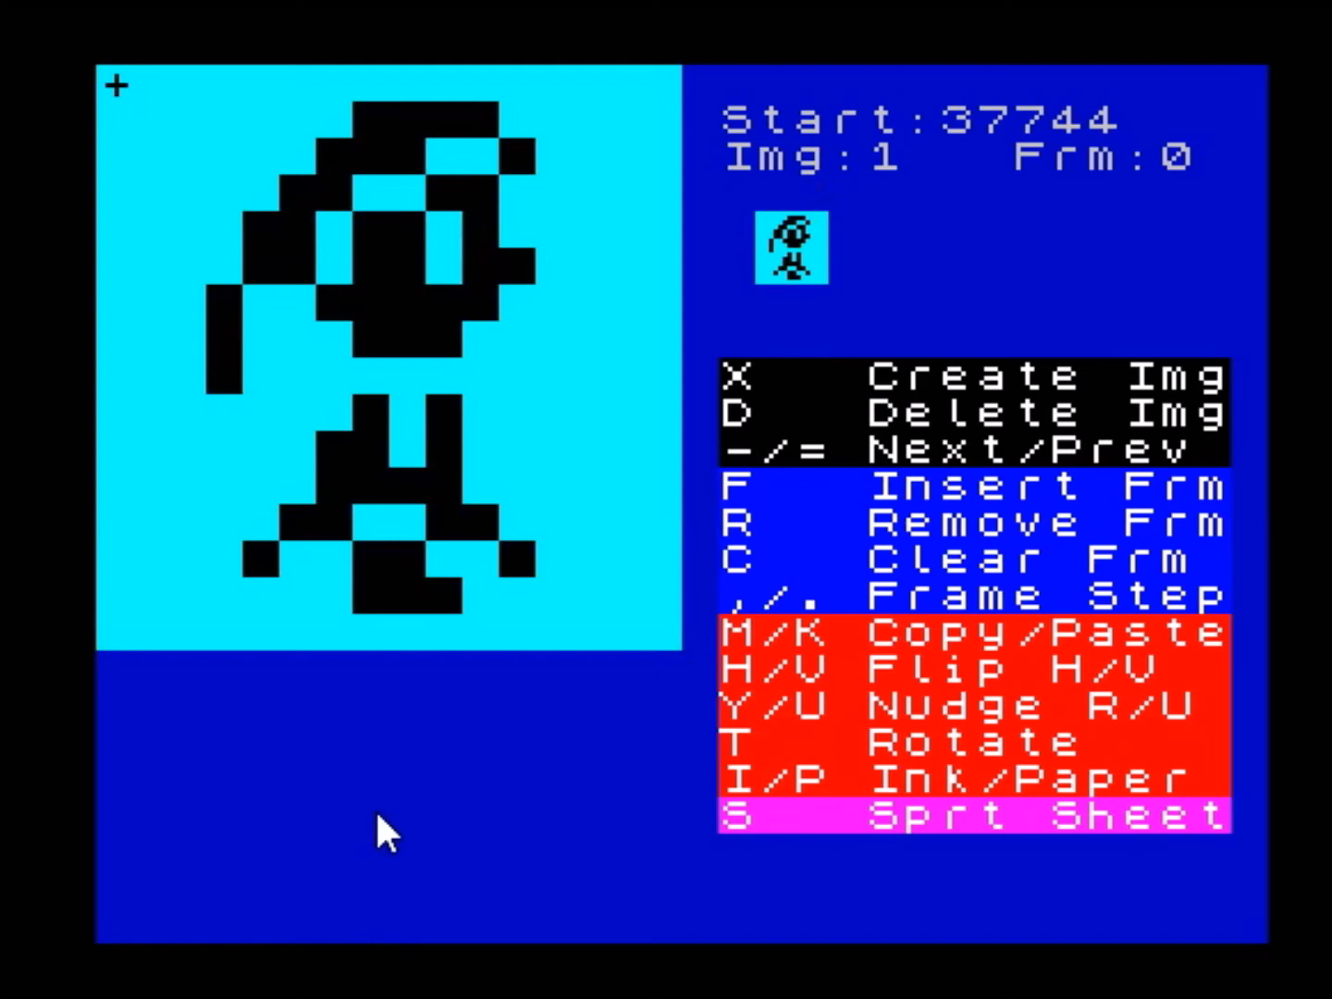
- Examine sprite image 1's animation backward and forward in the new colours, finishing on frame 0
key("comma")
key("comma")
key("comma")
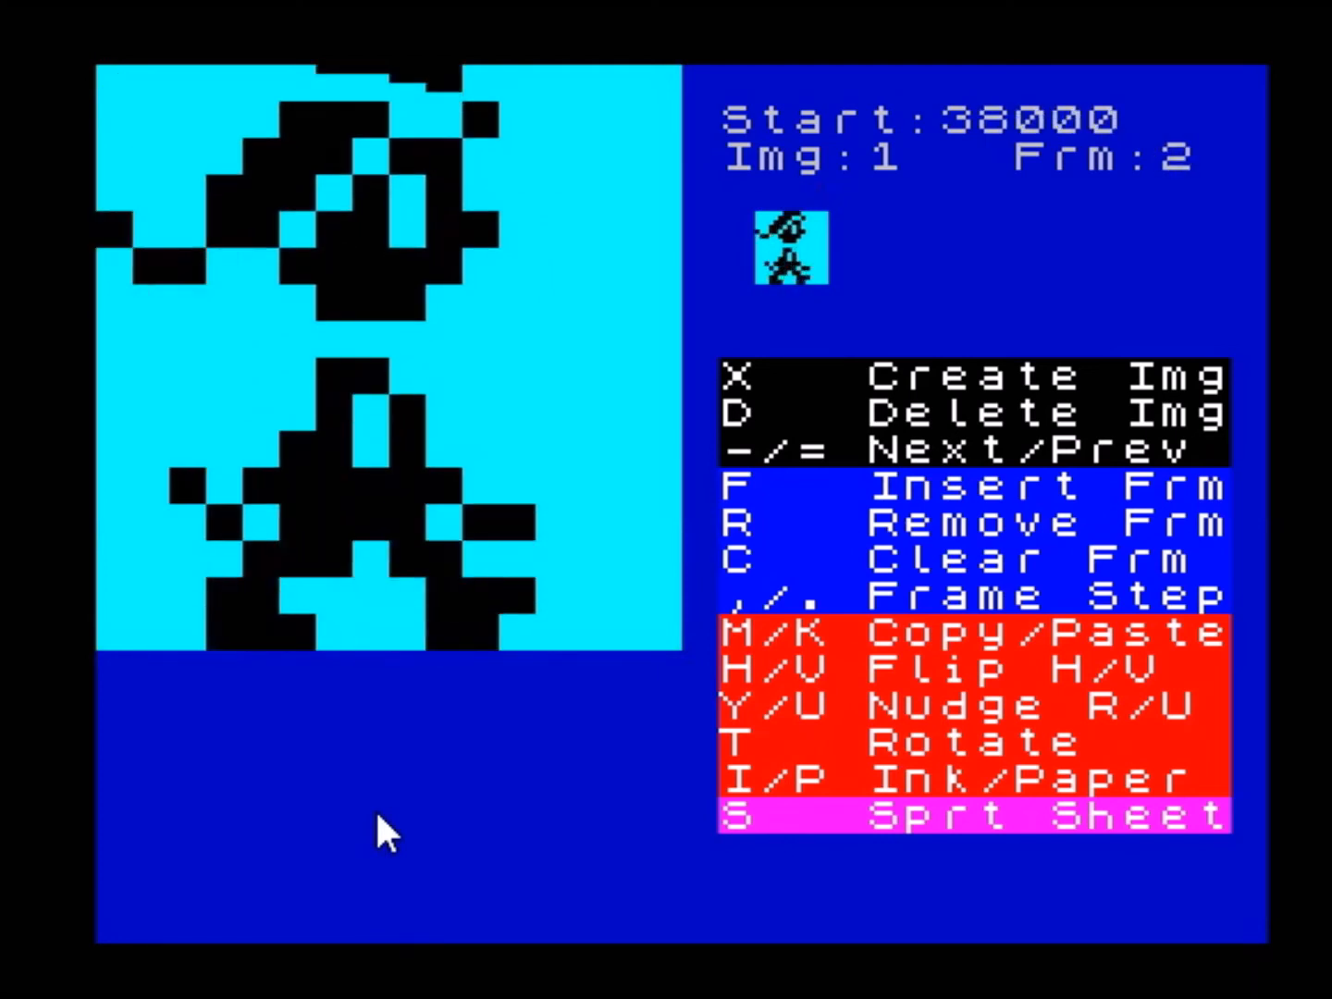
key("comma")
key("comma")
key("comma")
key("comma")
key("comma")
key("comma")
key("comma")
key("comma")
key("comma")
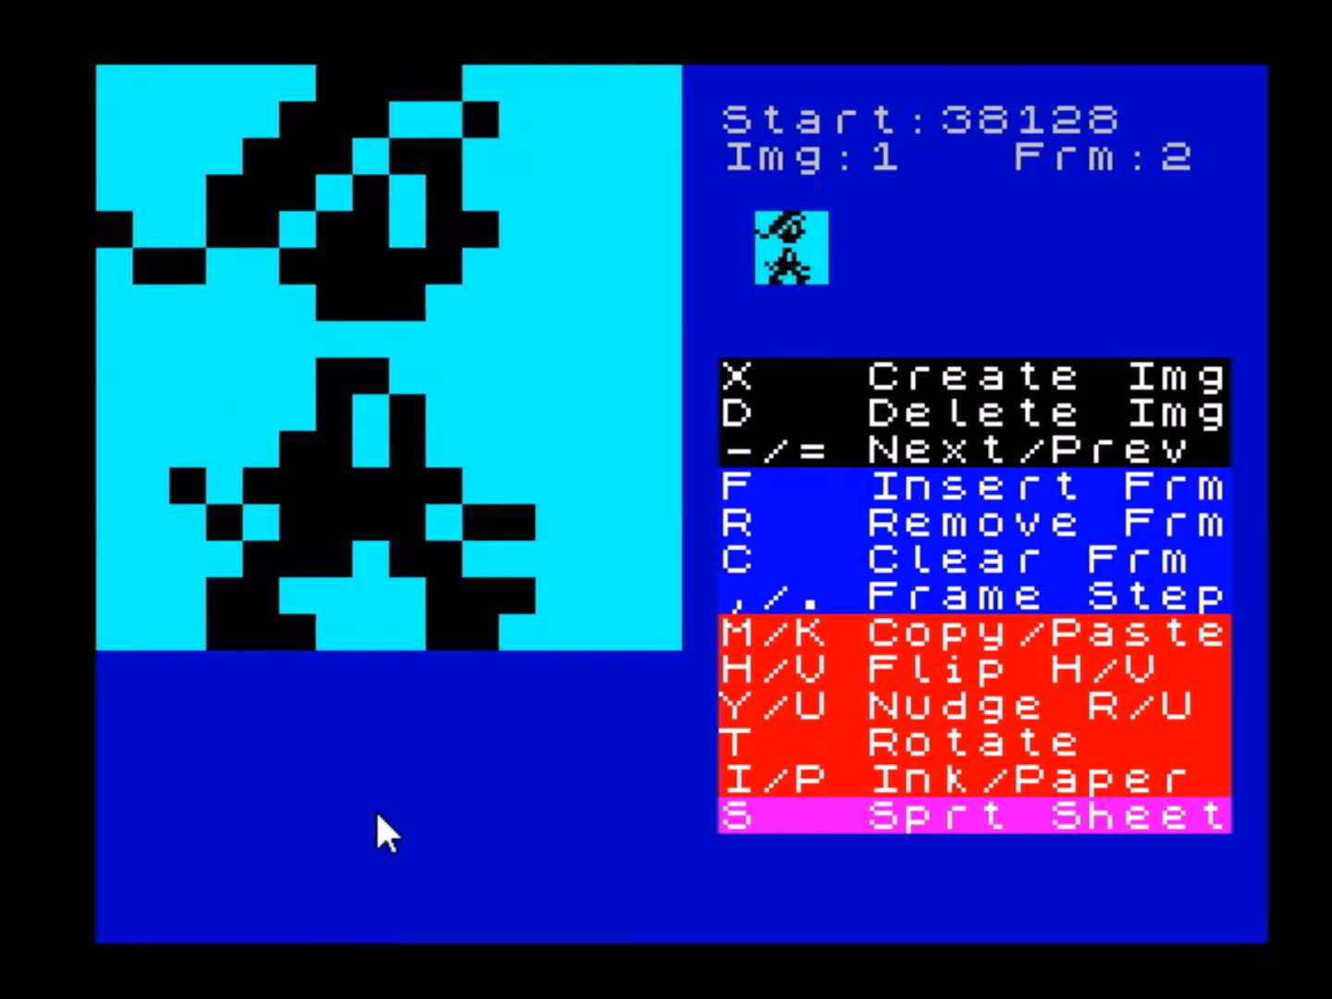
key("comma")
key("comma")
key("comma")
key("comma")
key("comma")
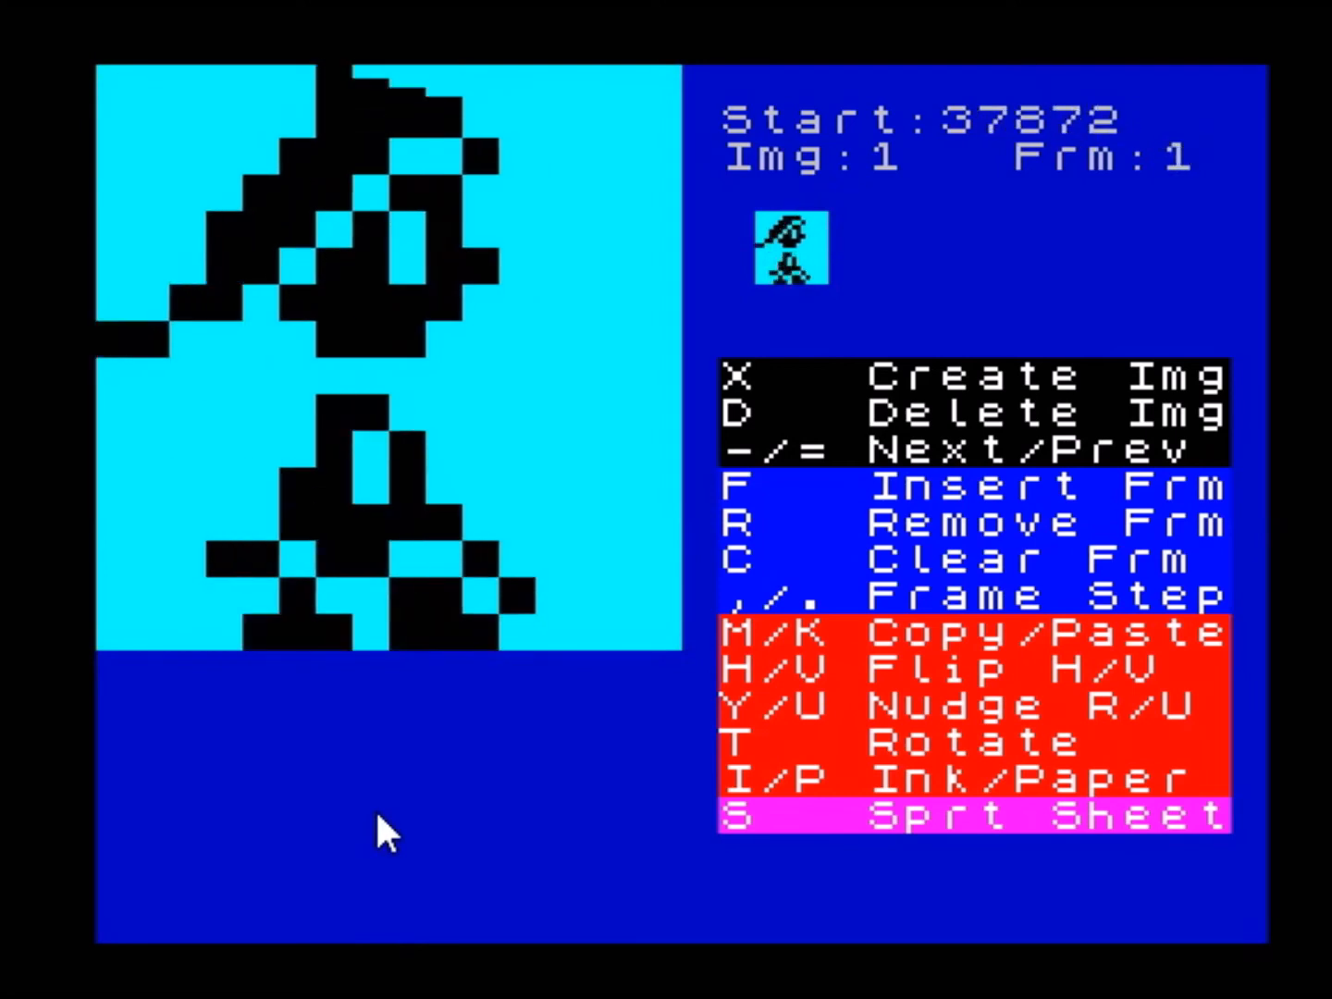
key("period")
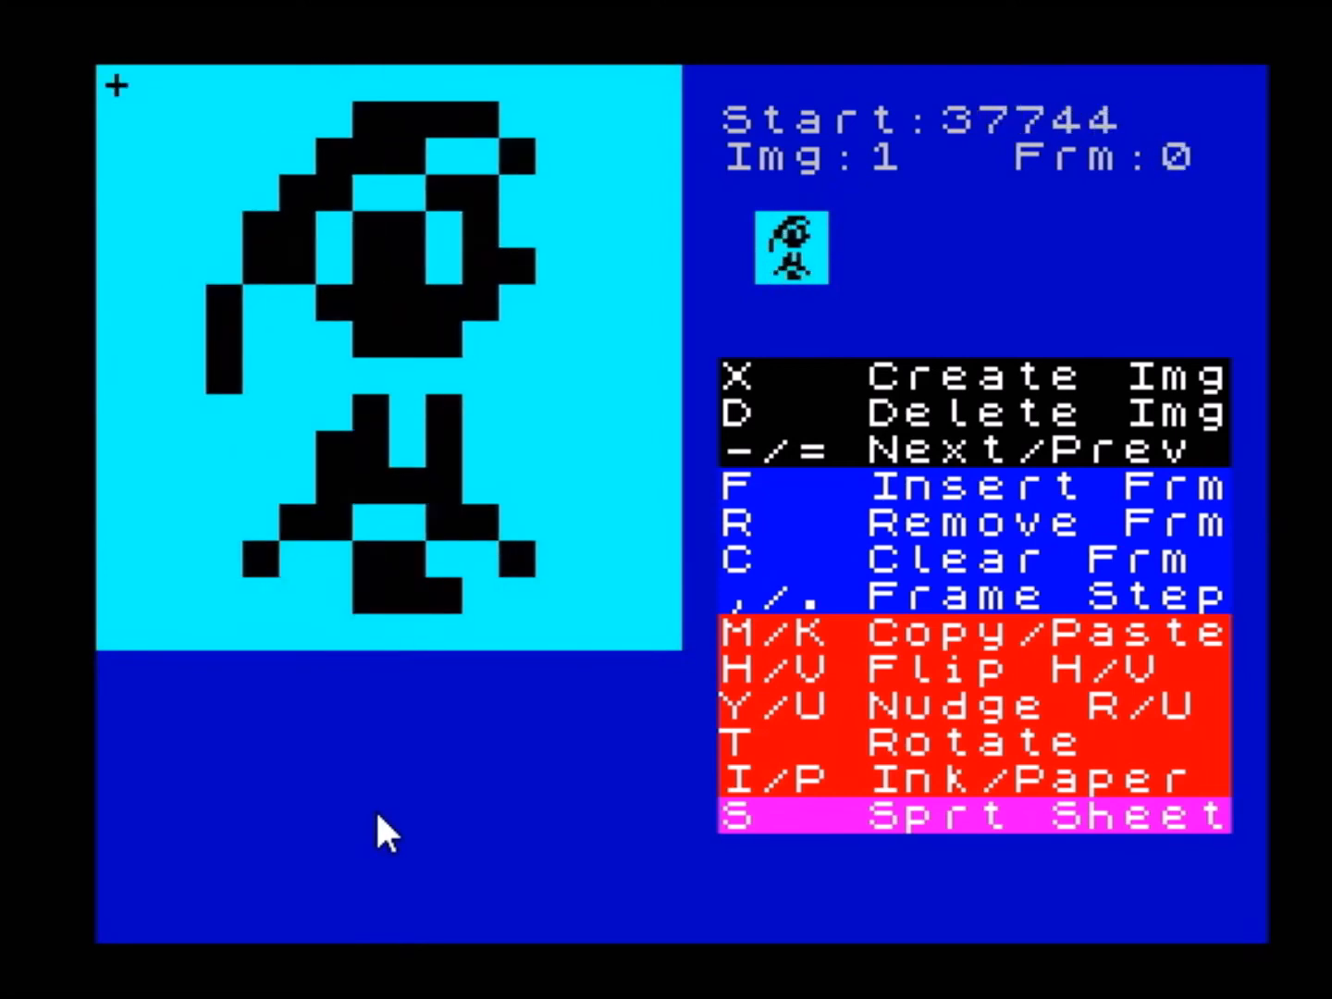
key("period")
key("period")
key("period")
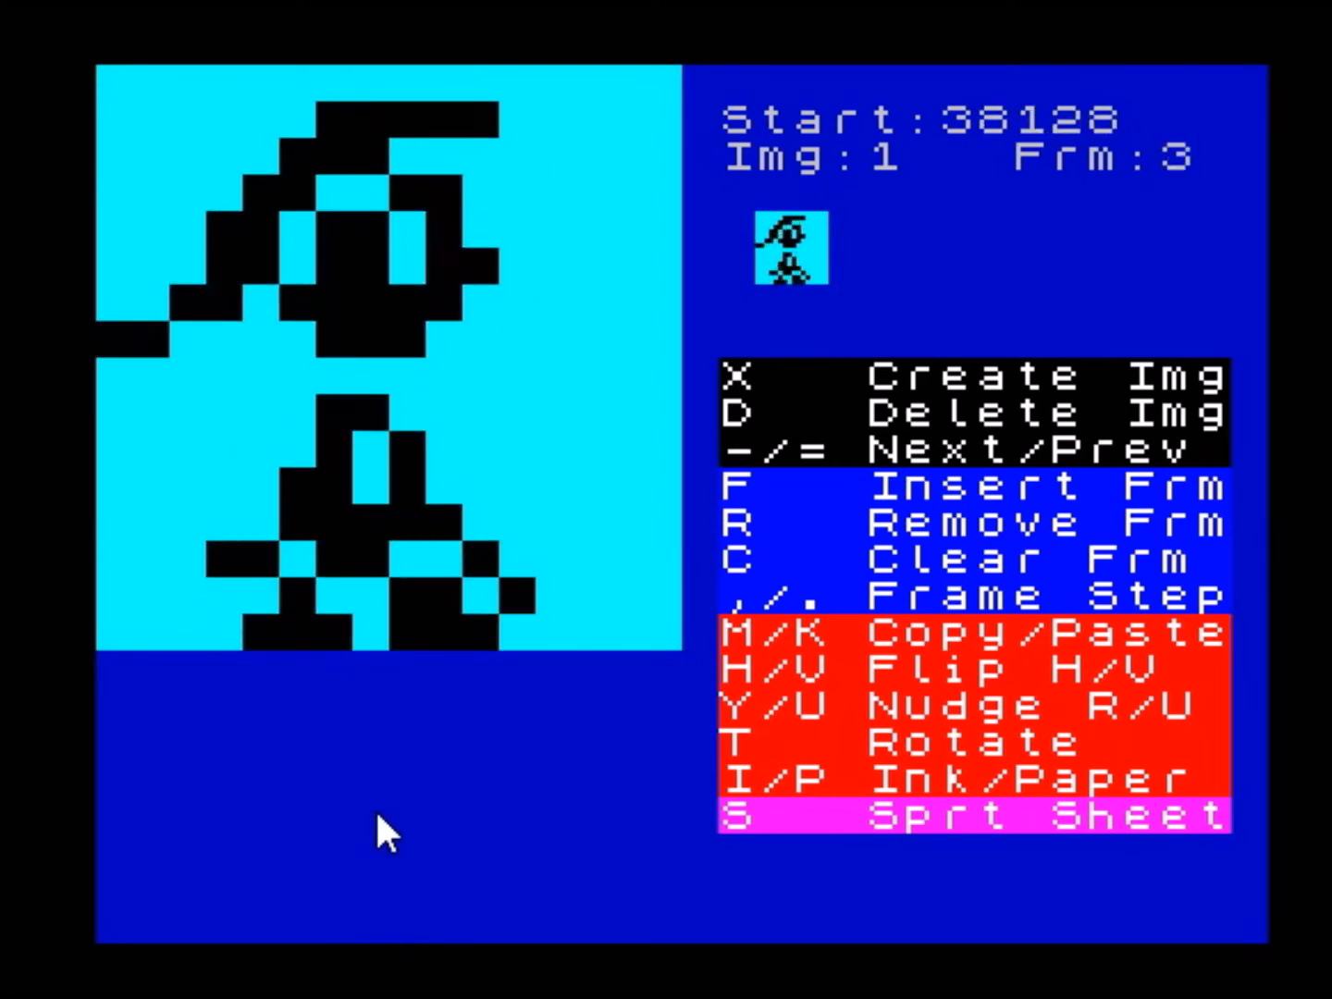
key("period")
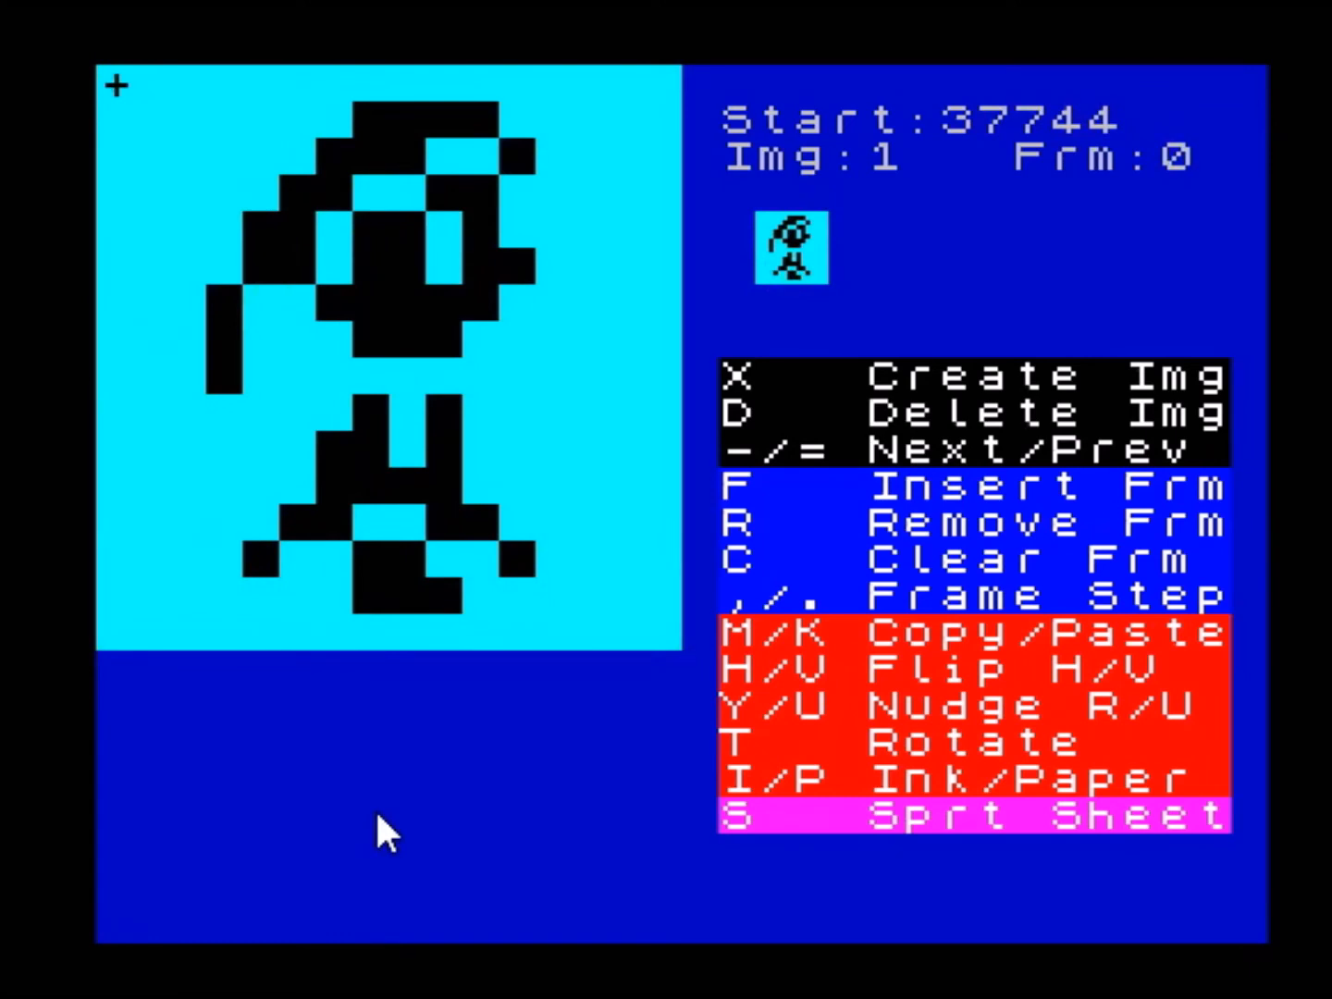
- Nudge frame 0 of sprite image 1 upward with wraparound until its feet rest on the grid's lowest row
key("u")
key("u")
key("u")
key("u")
key("u")
key("u")
key("u")
key("u")
key("u")
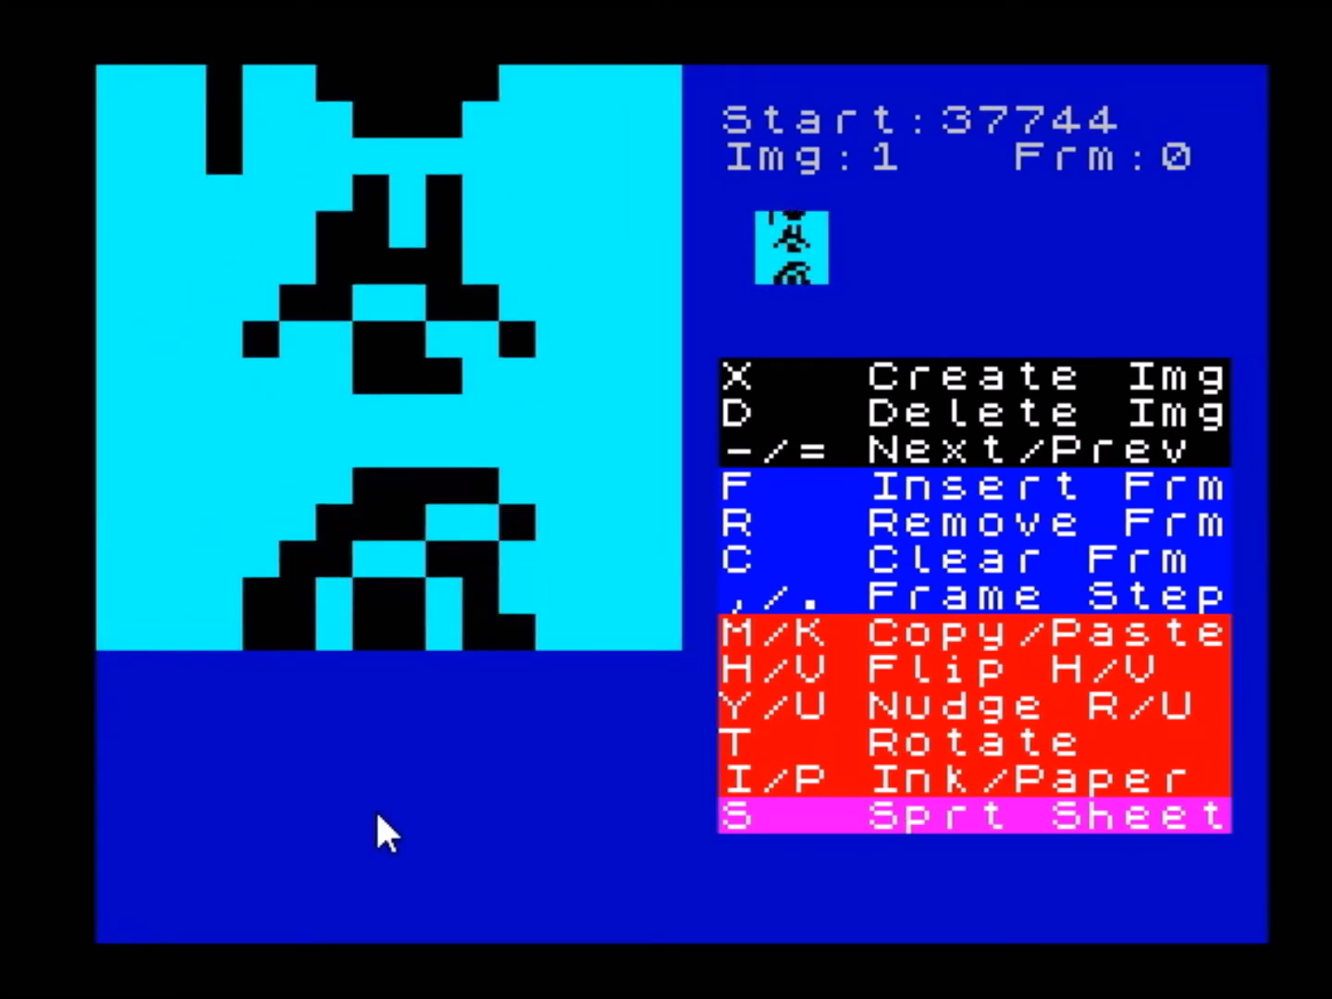
key("u")
key("u")
key("u")
key("u")
key("u")
key("u")
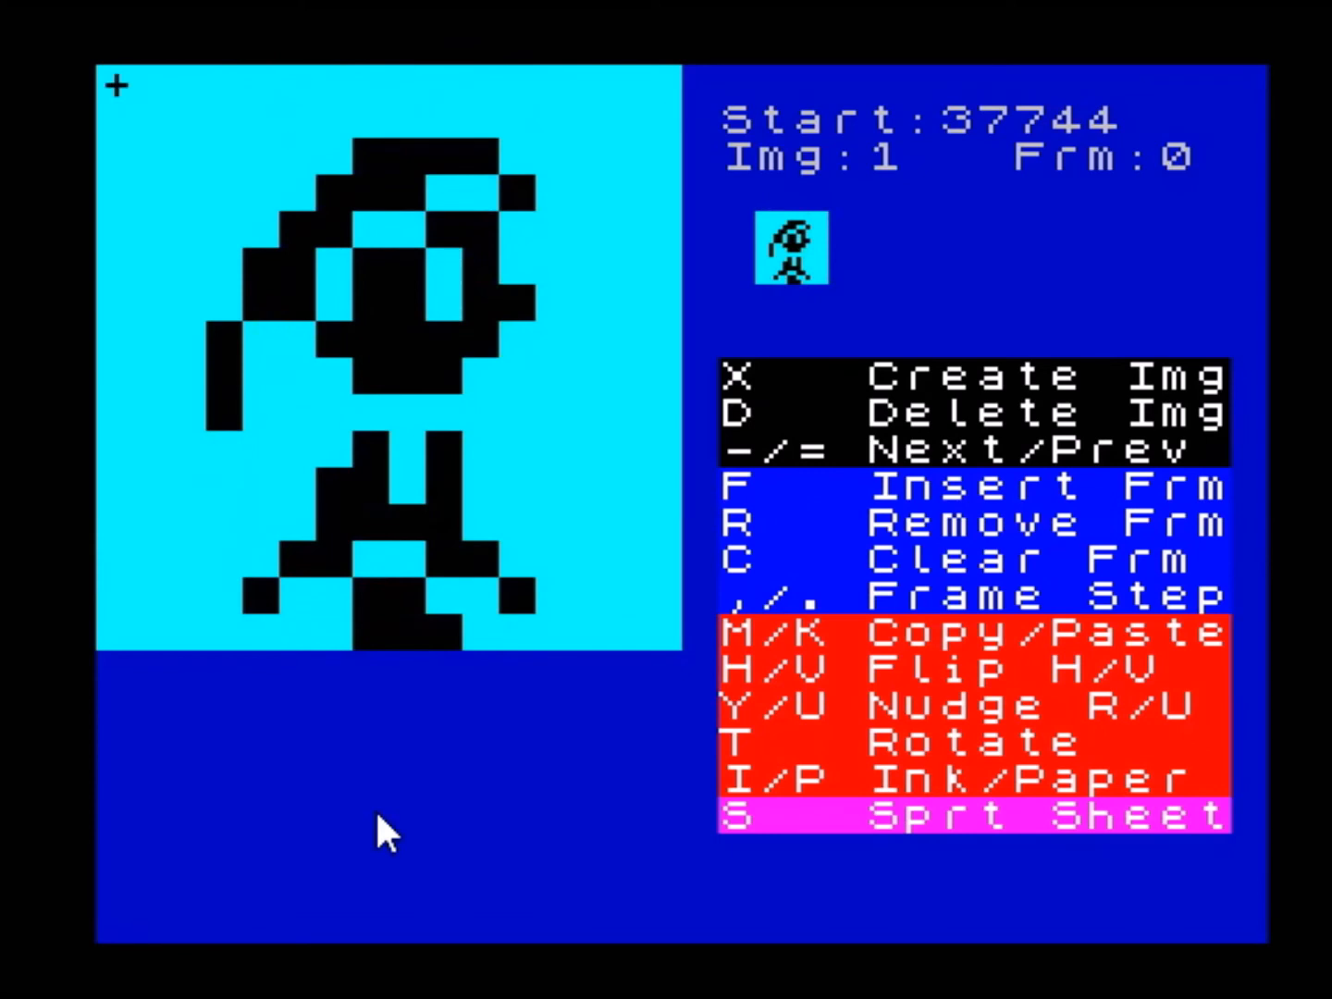
- Examine sprite image 1's animation frames, finishing on frame 0, and view the full sprite sheet in black on cyan
key(".")
key(".")
key(".")
key(".")
key(".")
key(".")
key("period")
key("period")
key("u")
key("comma")
key("comma")
key("s")
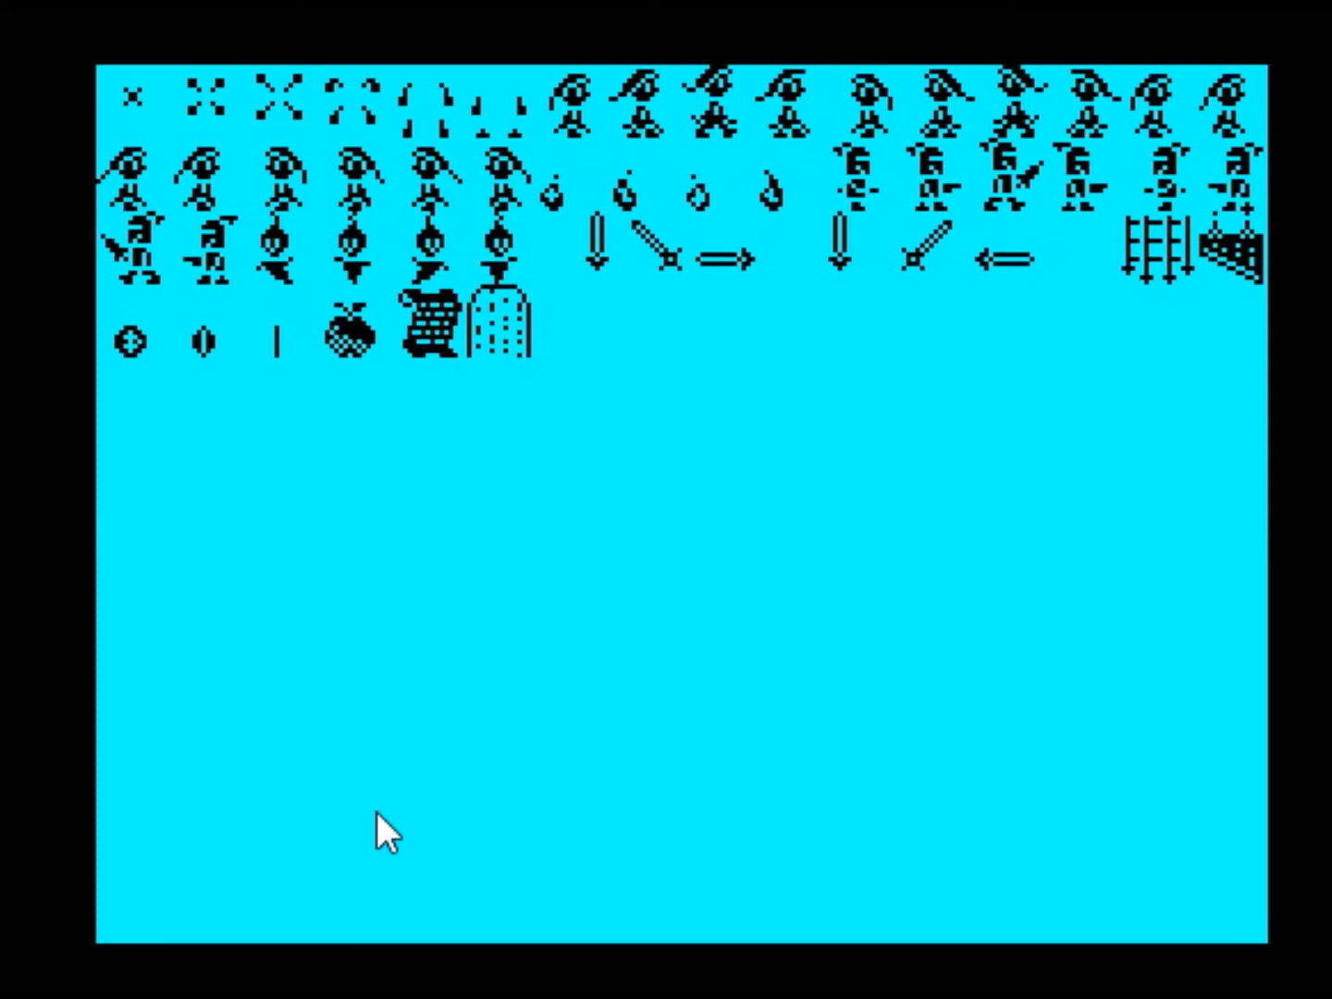
key("s")
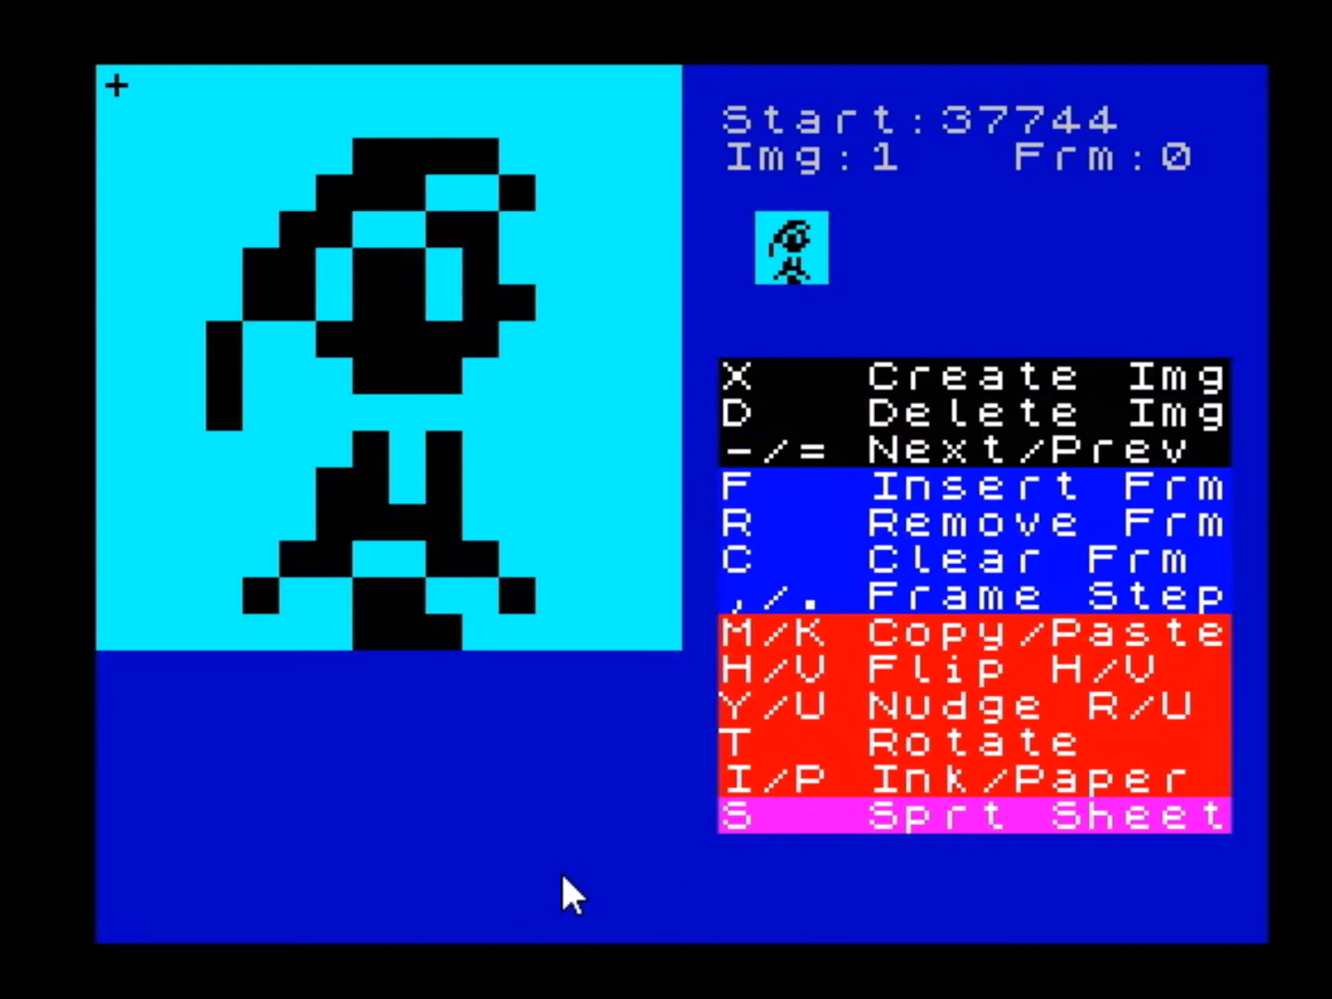
- Set the sprite editor's paper colour to black and its ink colour to white
key("p")
key("p")
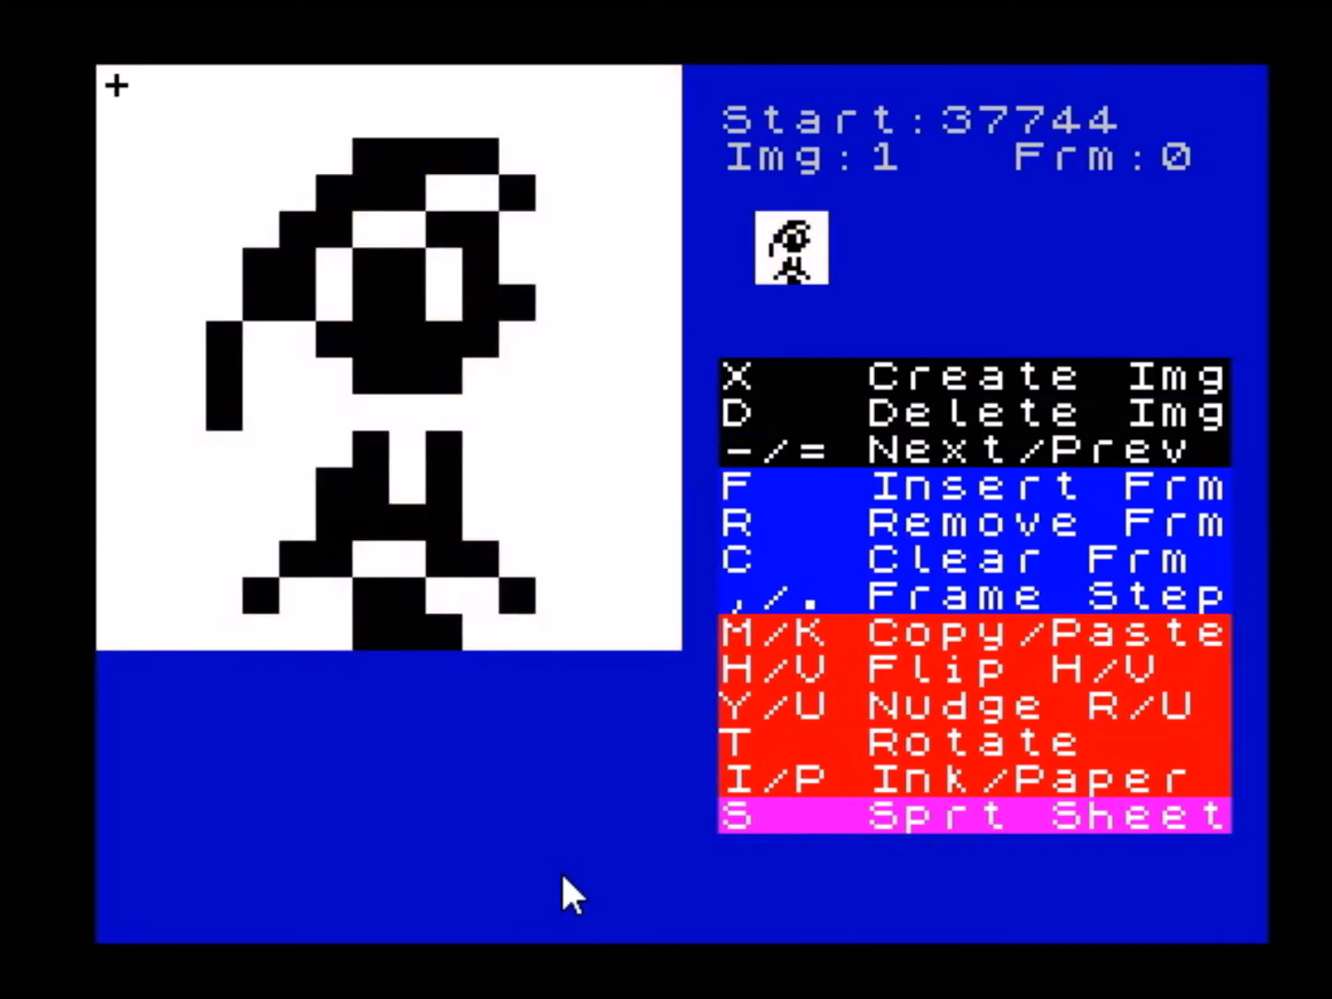
key("p")
key("i")
key("i")
key("i")
key("i")
key("i")
key("i")
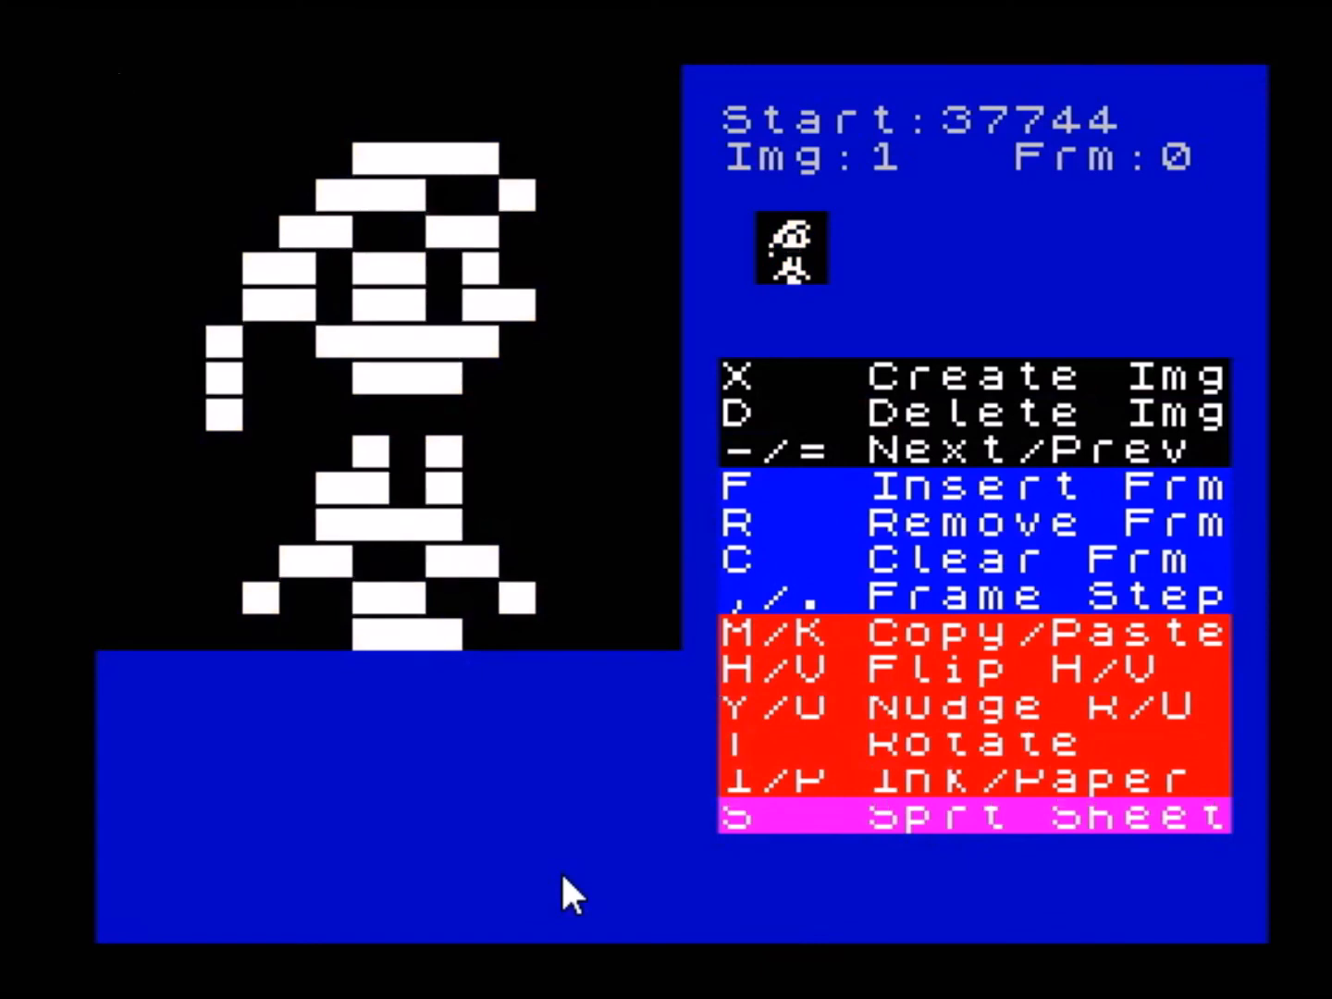
- View the full sprite sheet in white on black and return to the main menu
key("s")
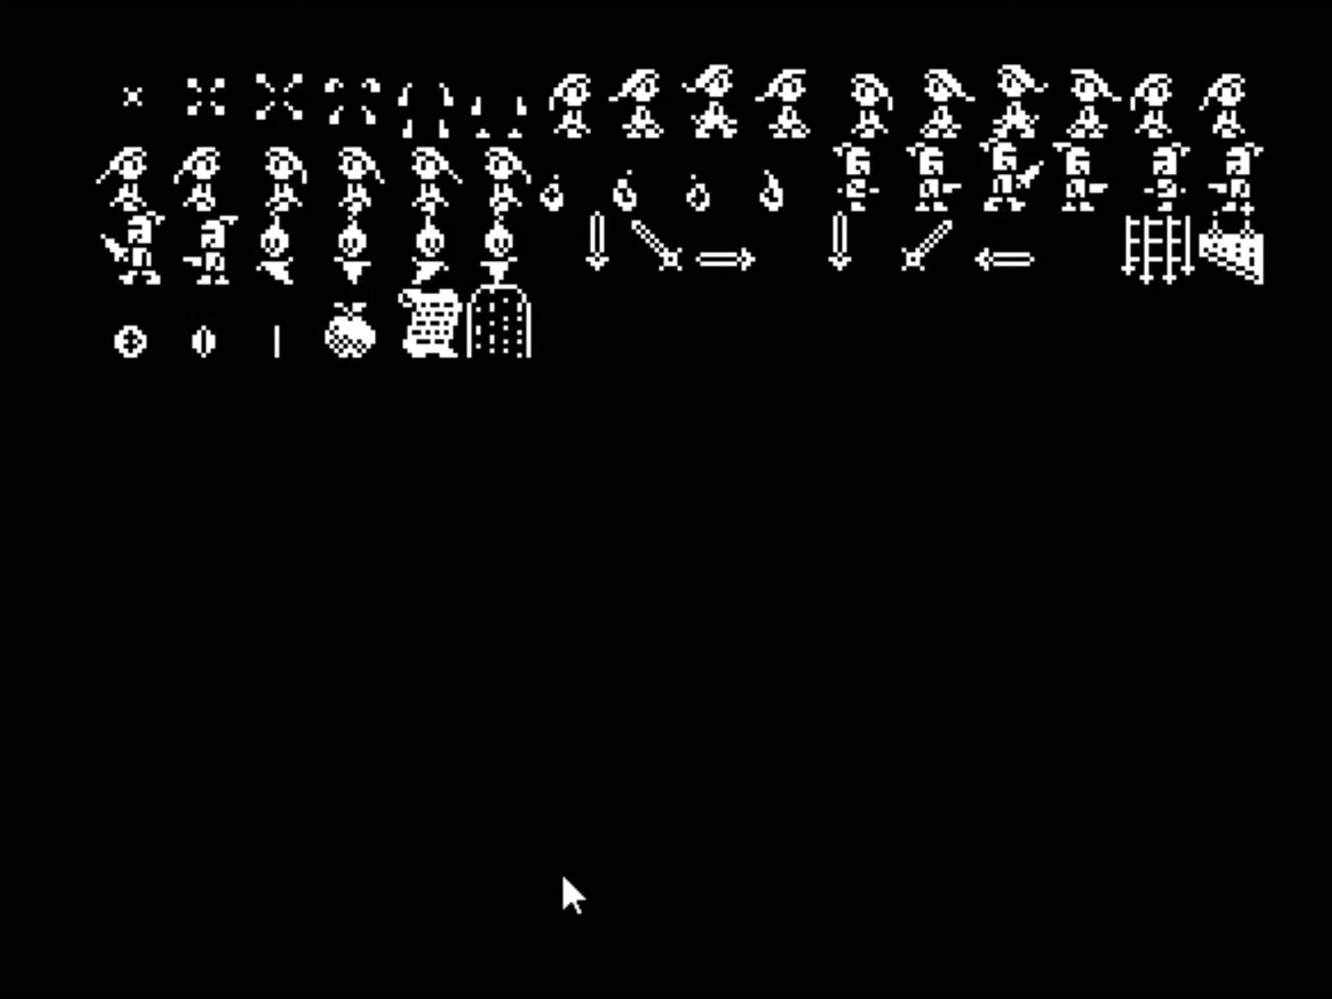
key("s")
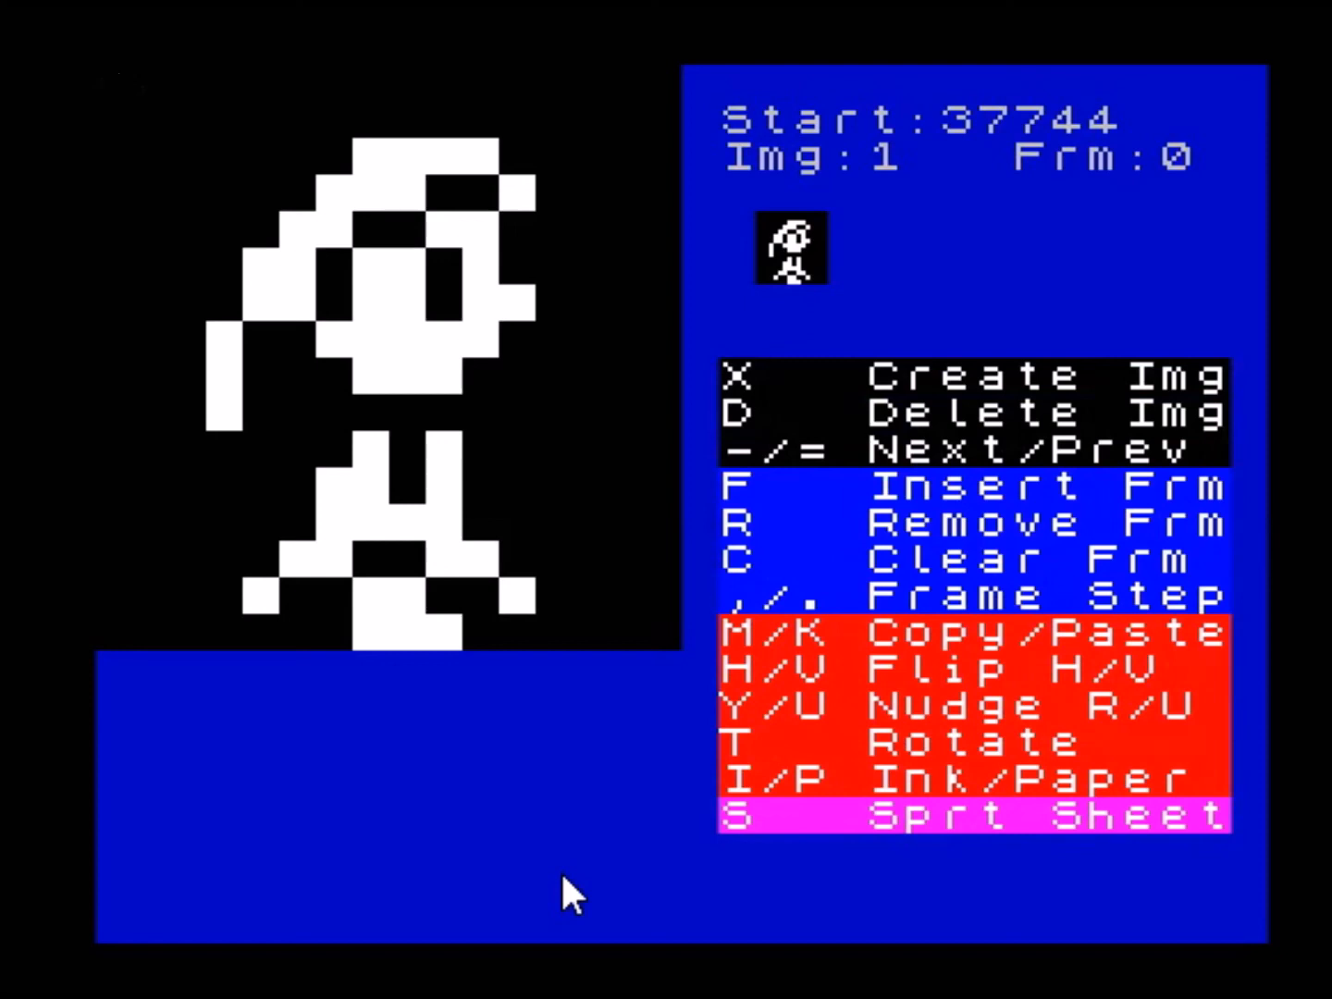
key("Return")
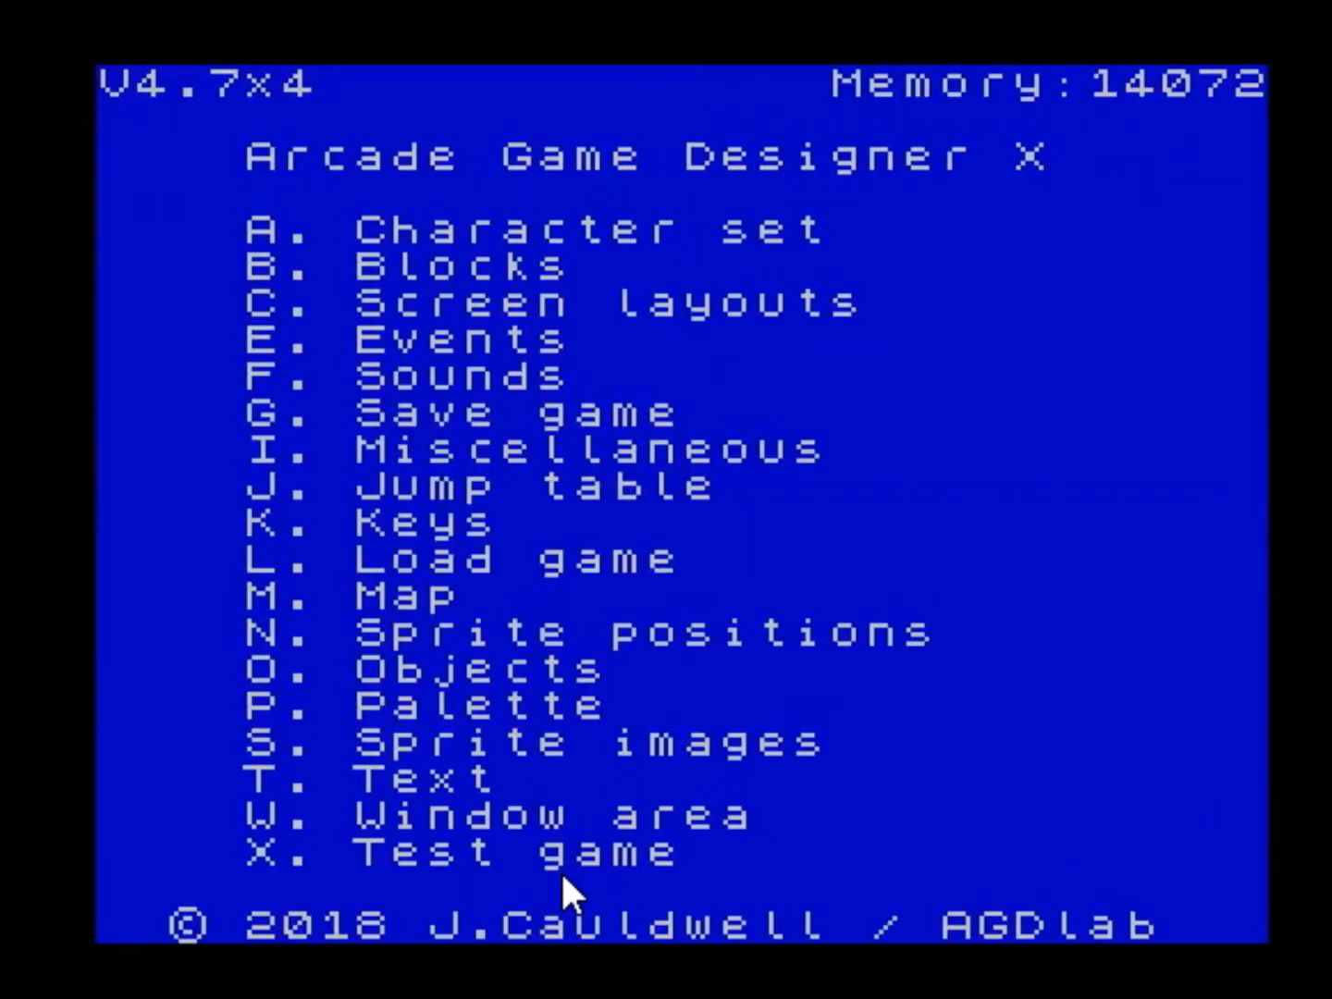